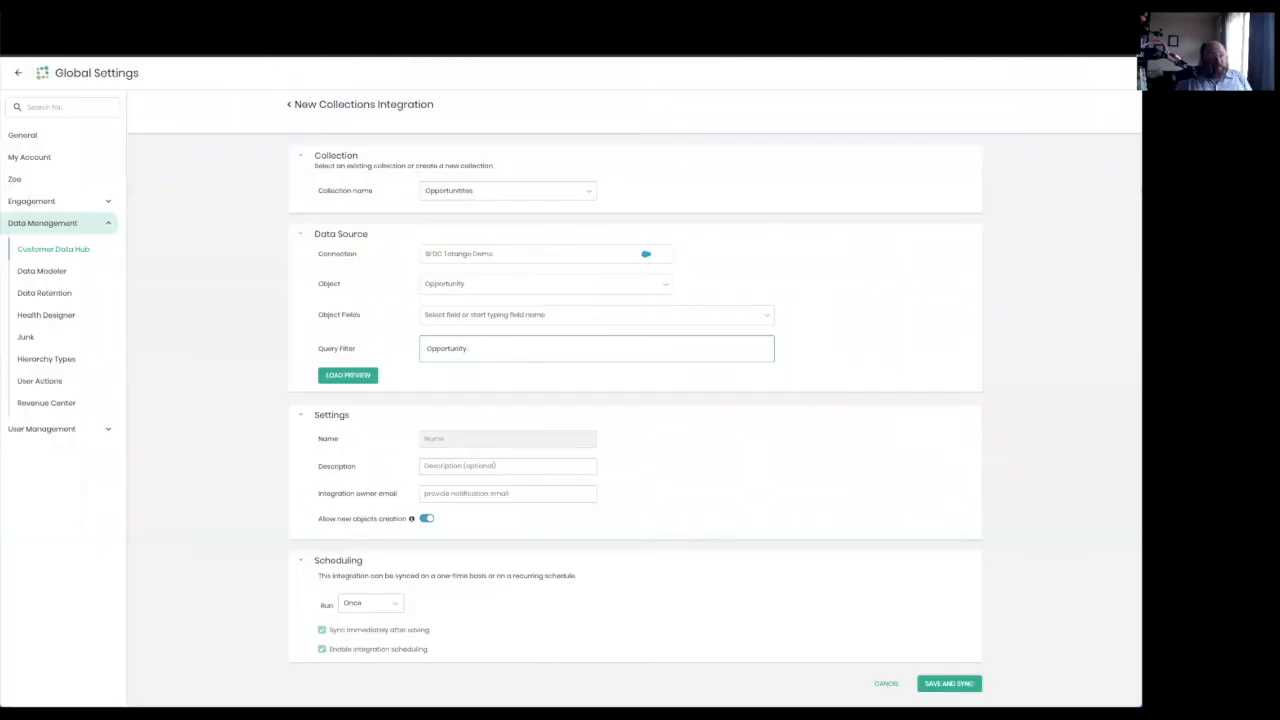
Leave the unfinished collections integration form and discard its unsaved changes
text(.)
click(19, 73)
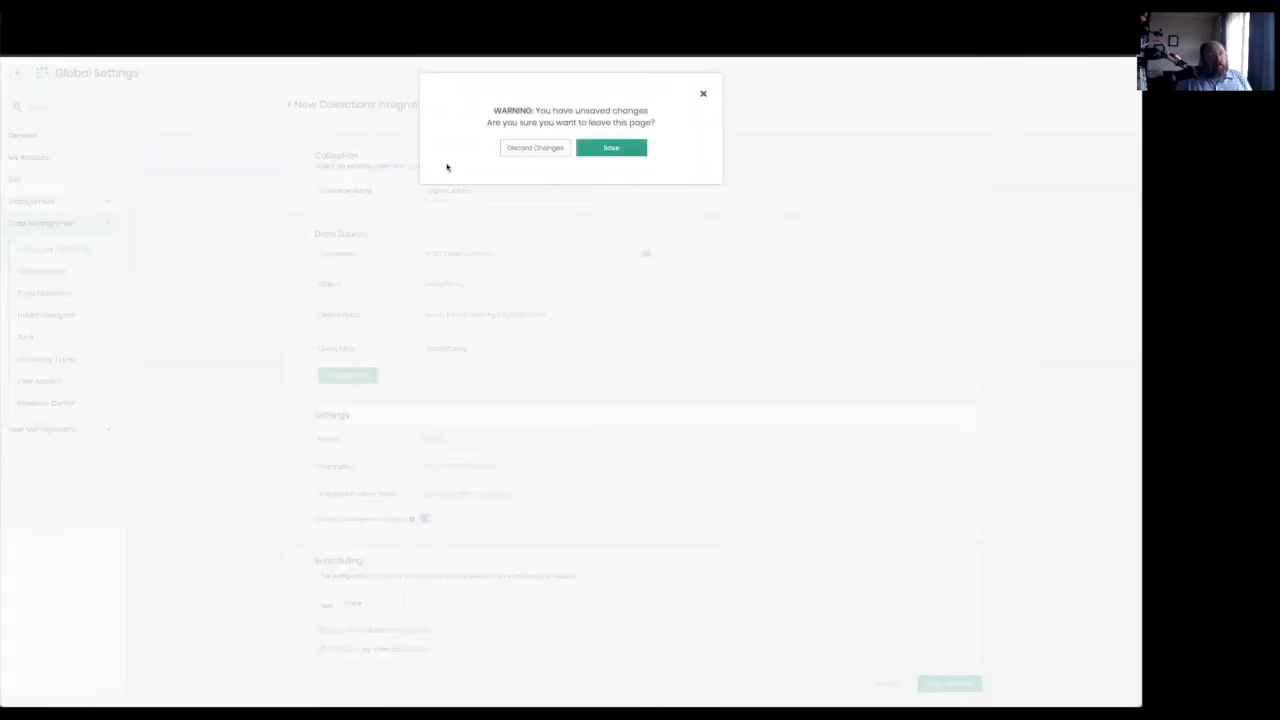
click(533, 147)
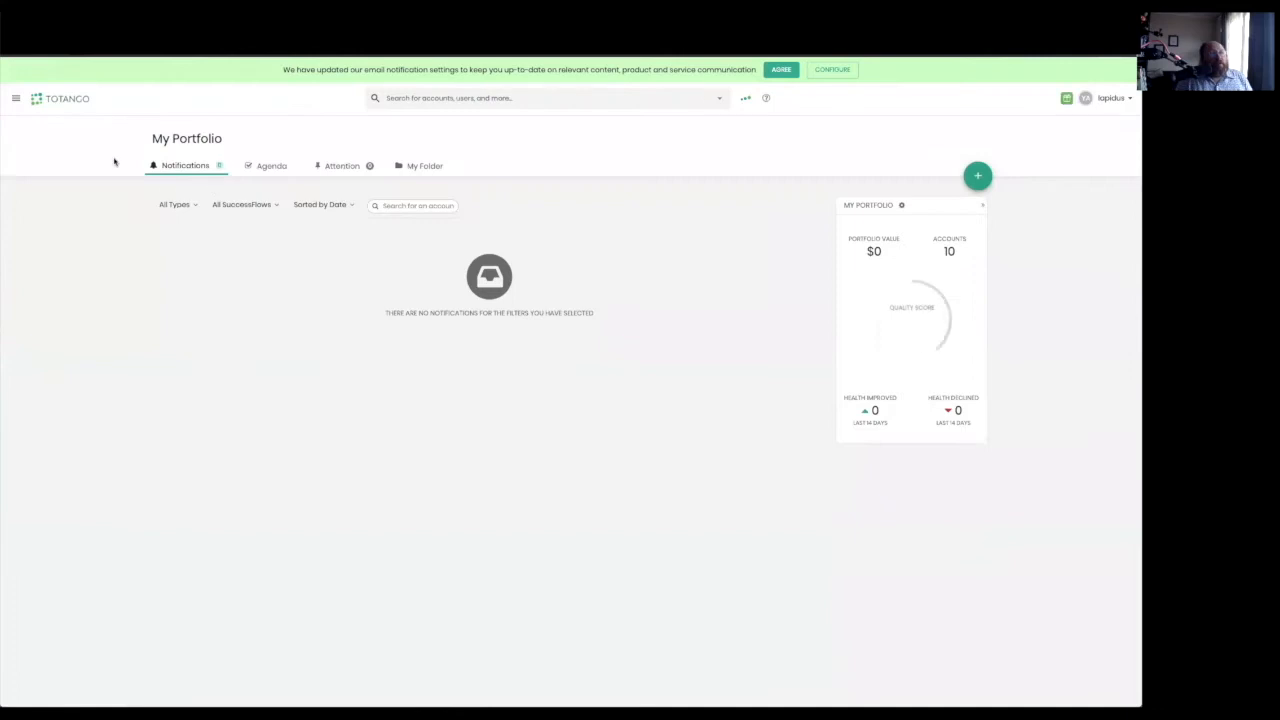
Open the recurring integrations of the SFDC Totango Demo connection in the Customer Data Hub under Global Settings
click(16, 95)
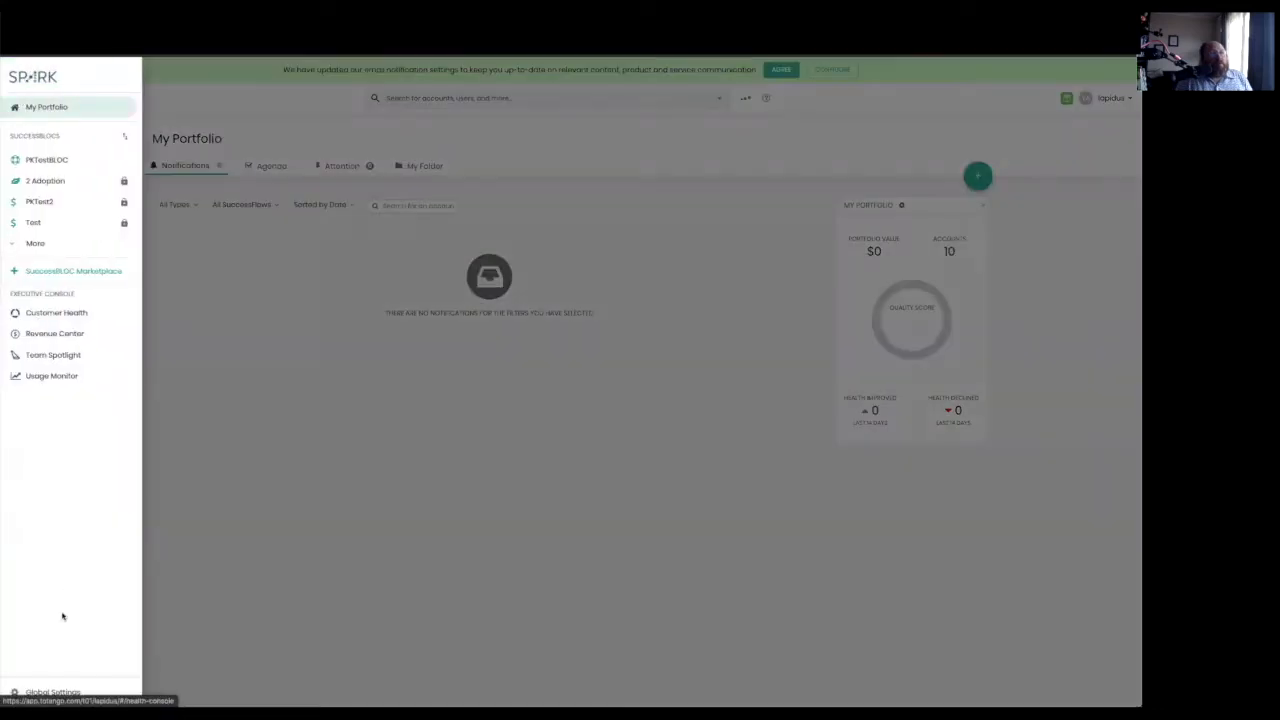
click(53, 692)
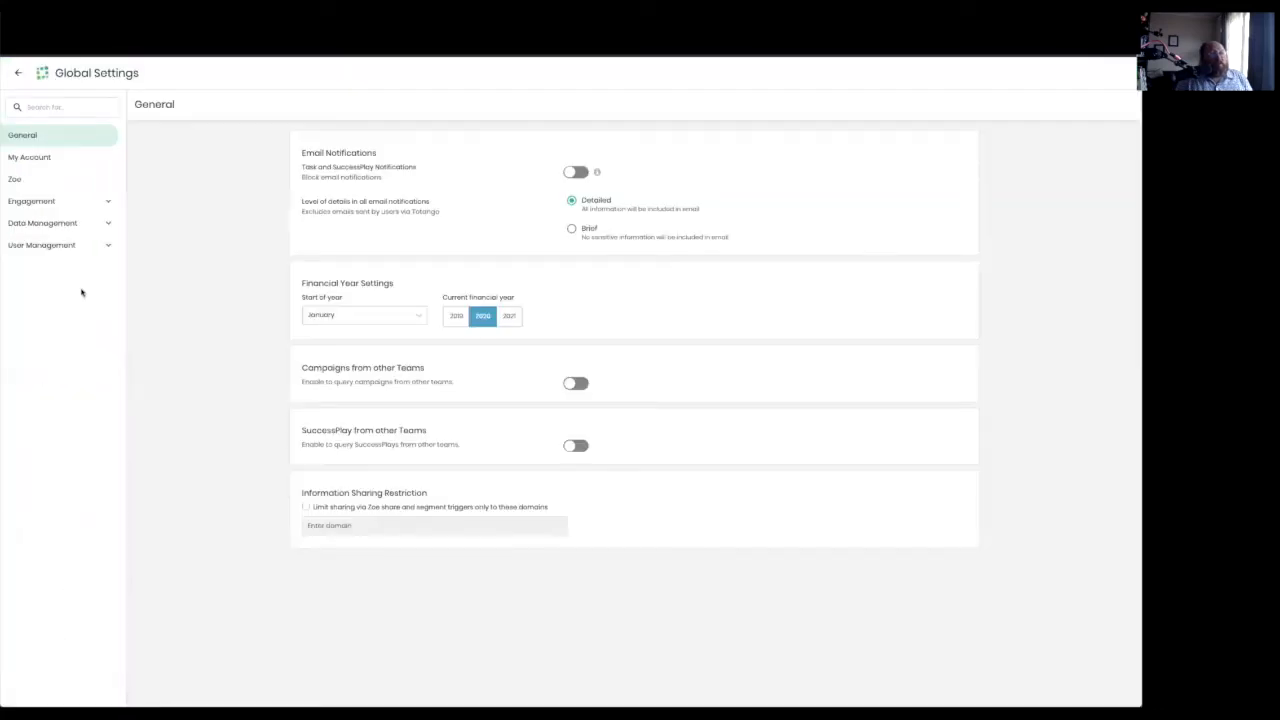
click(71, 227)
click(69, 250)
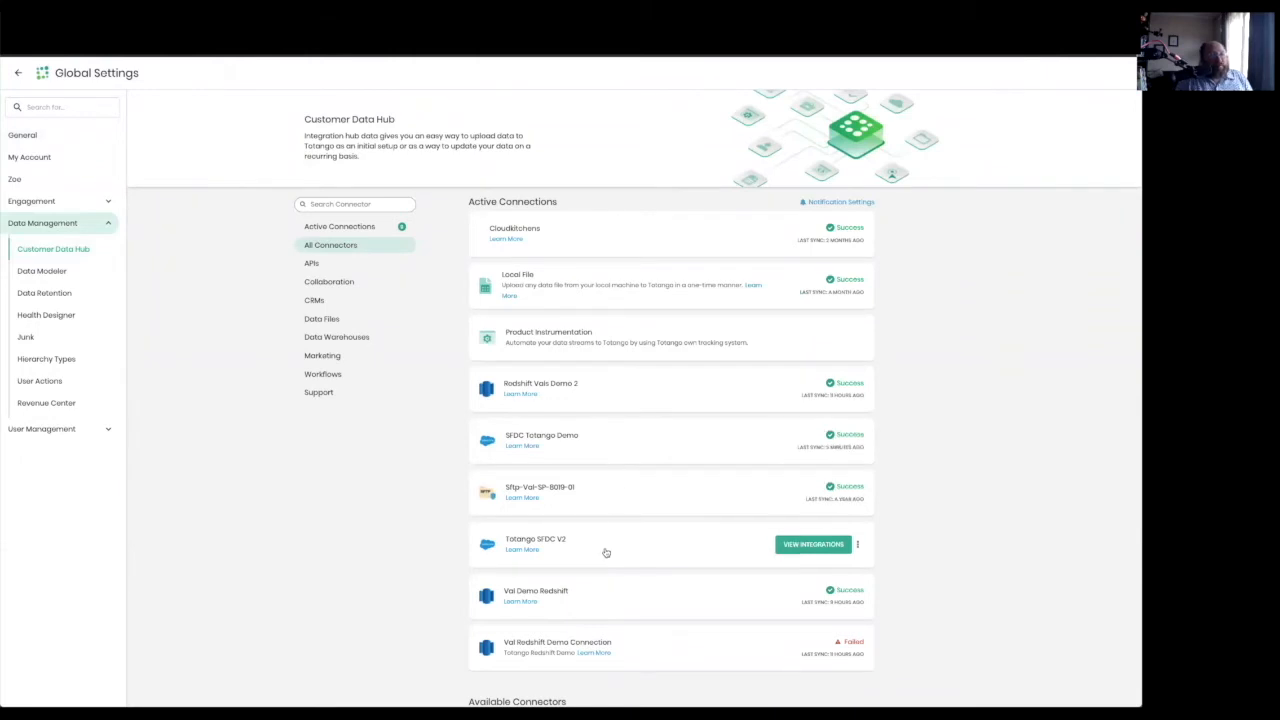
click(608, 440)
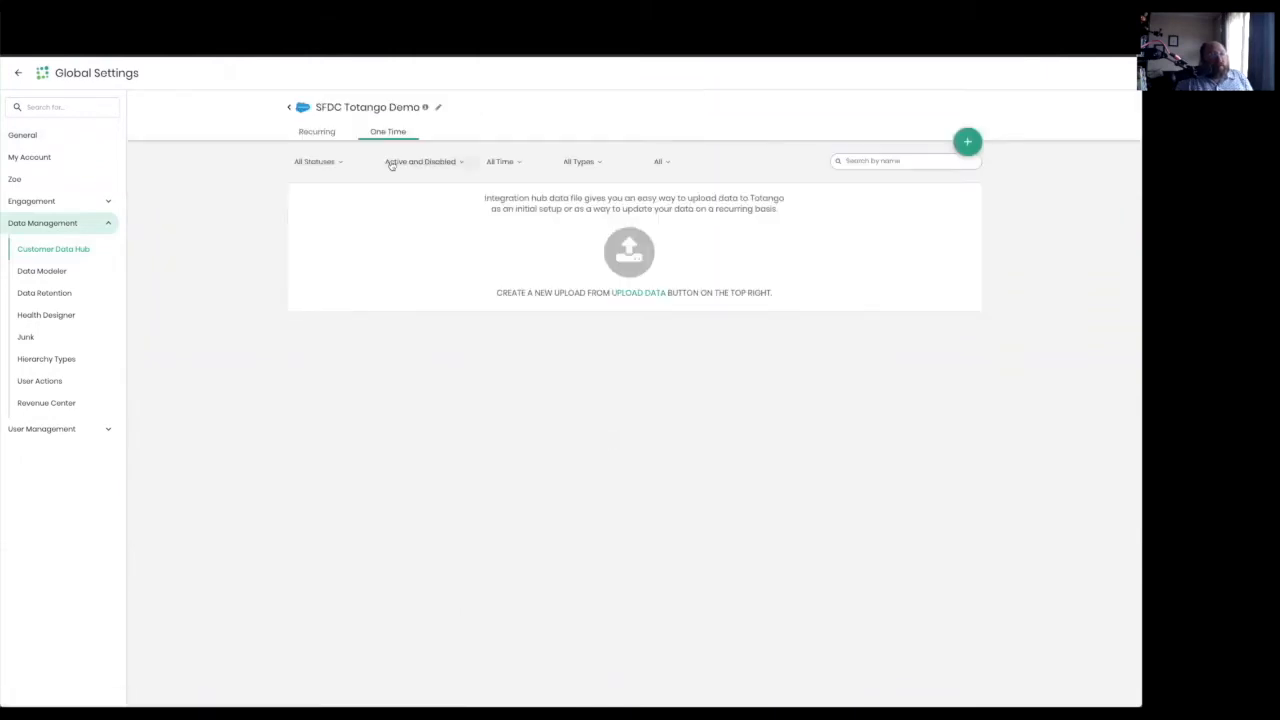
click(322, 134)
Open the SFDC Totango Demo (Account) integration for editing and copy its entire query filter
click(408, 274)
click(460, 455)
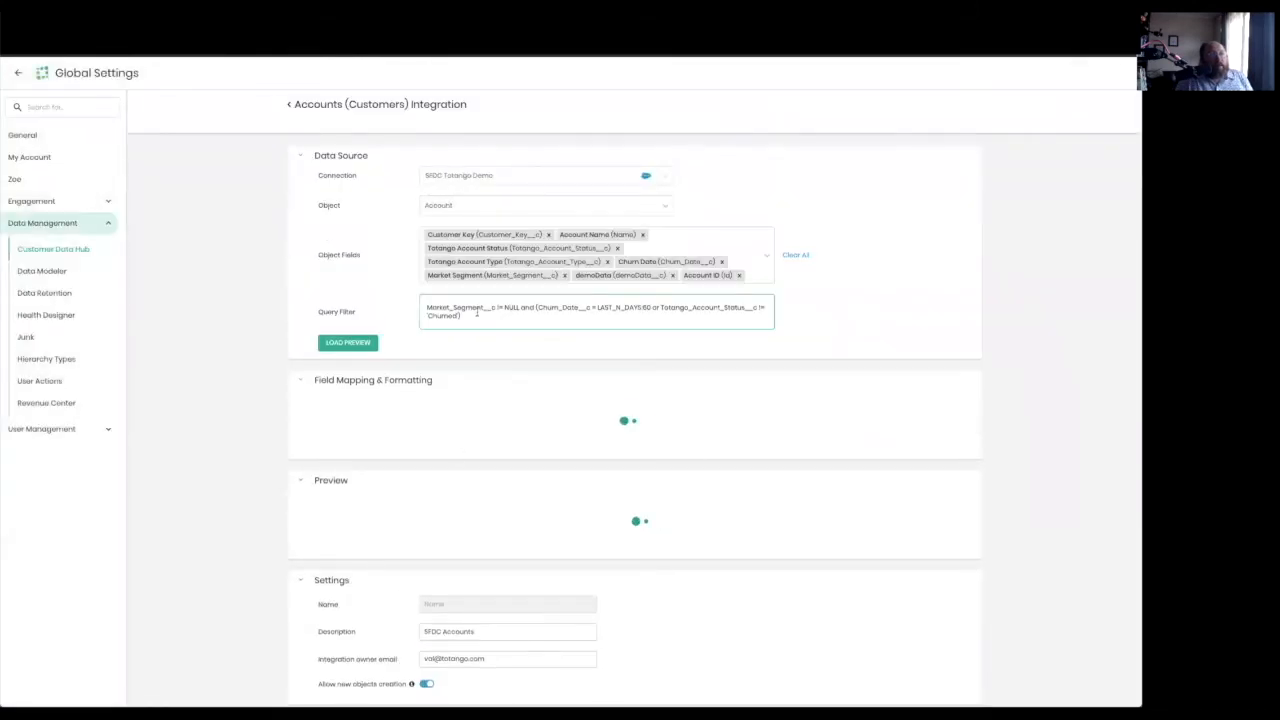
drag(477, 313, 421, 293)
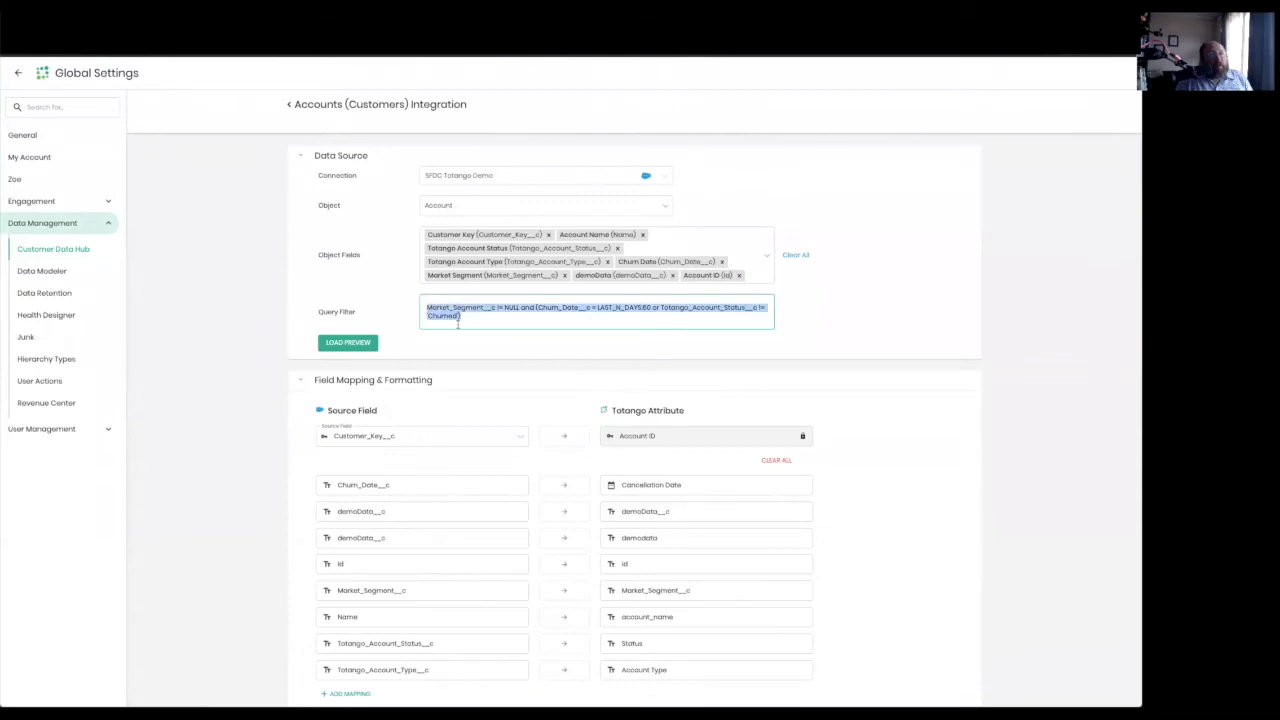
right_click(455, 312)
click(497, 392)
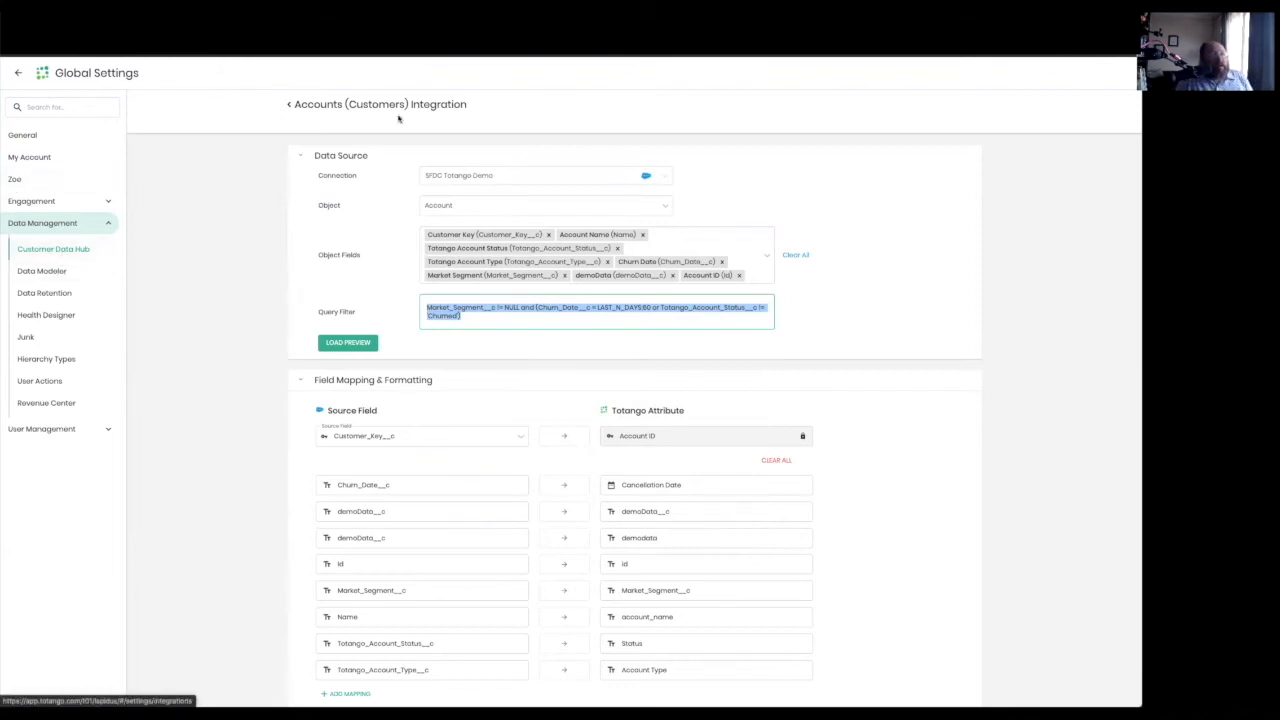
Return to the connection's integration list and create a new account collection integration
click(291, 106)
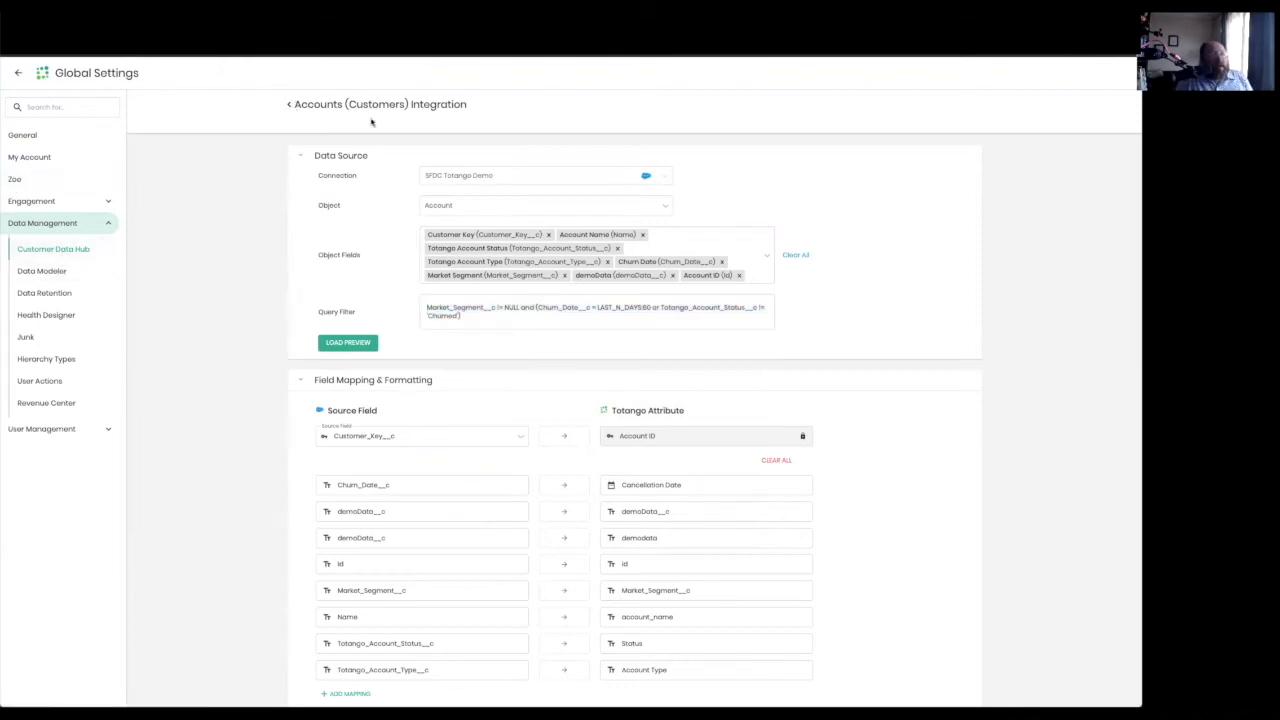
click(289, 105)
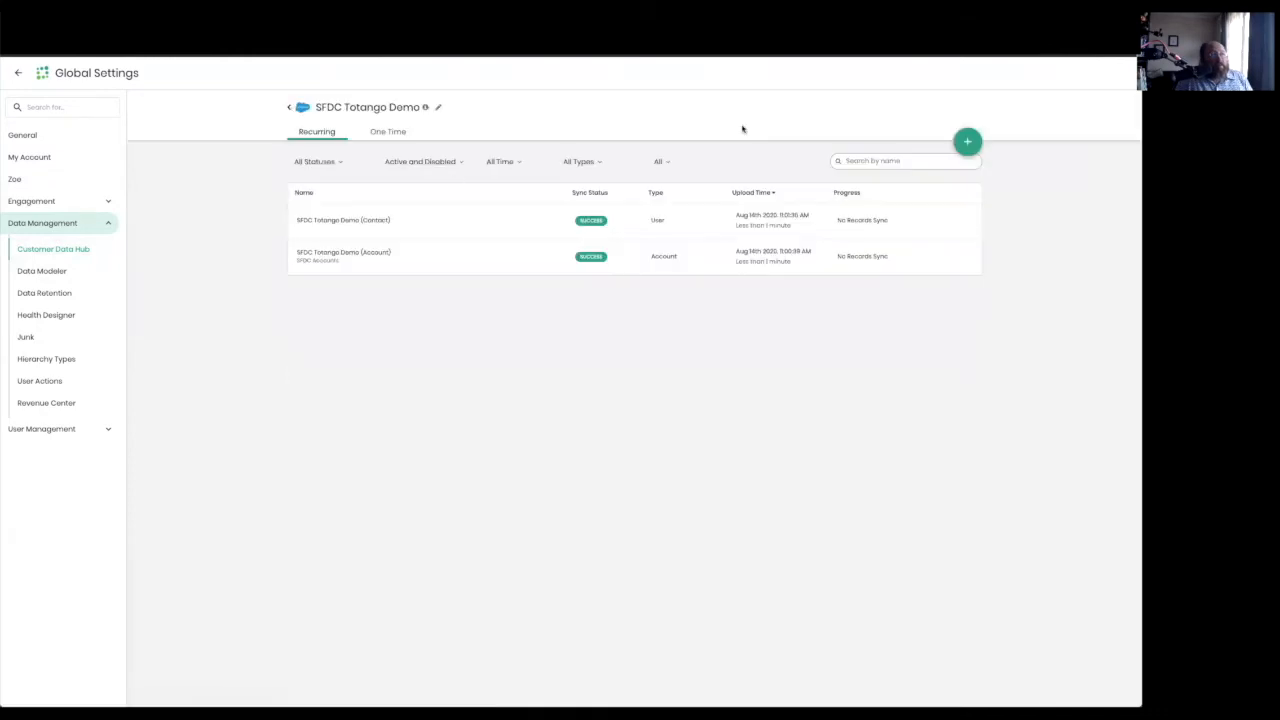
click(969, 141)
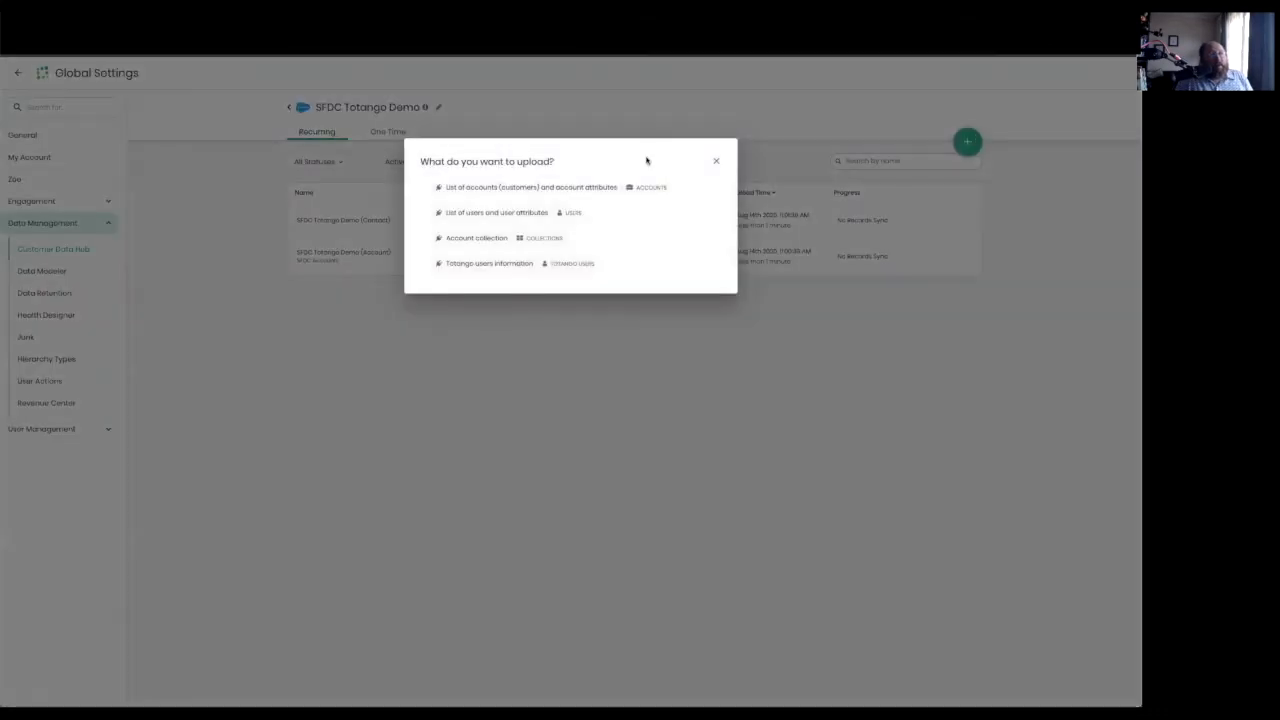
mouse_move(541, 247)
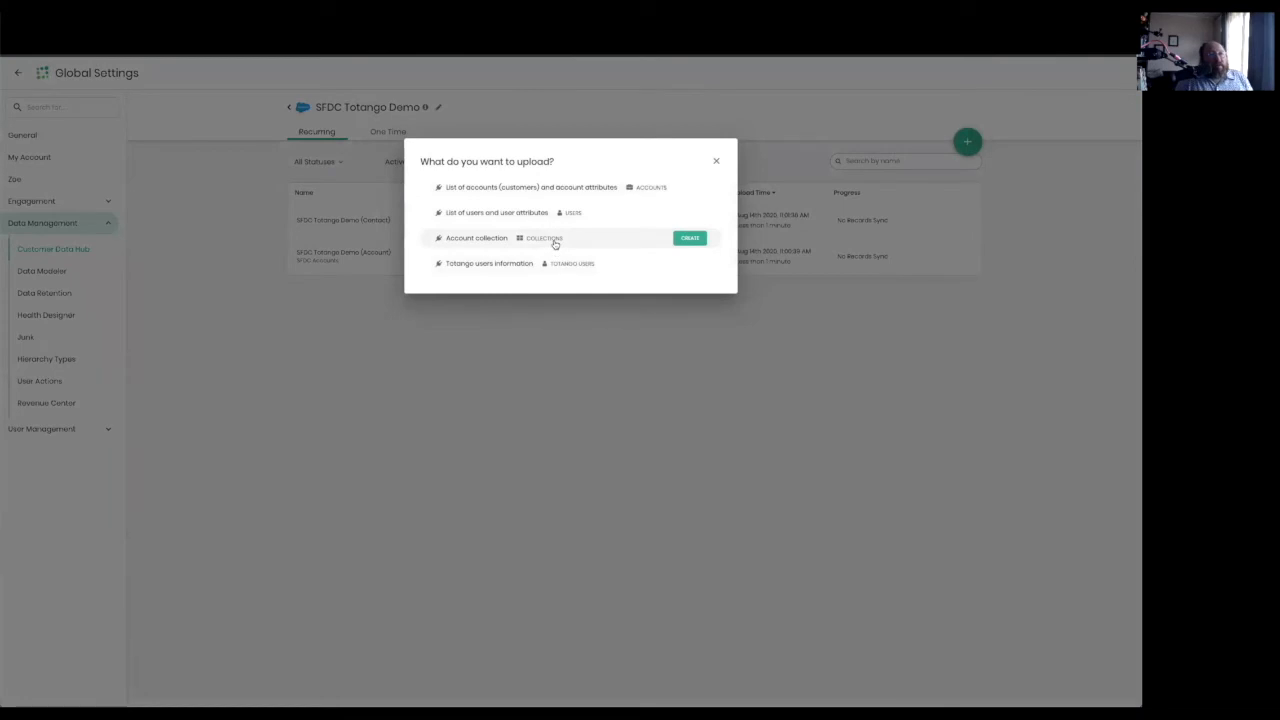
click(555, 244)
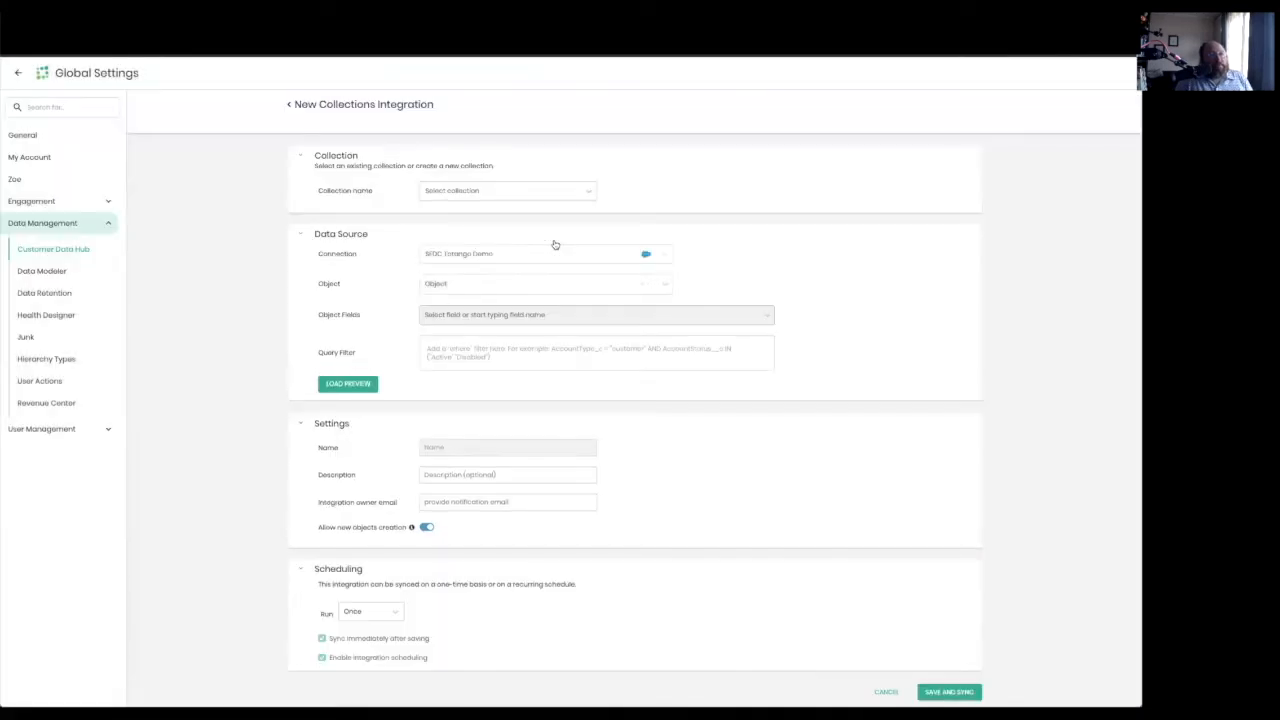
Create a collection named Opportunities and set the data source object to Opportunity
click(504, 190)
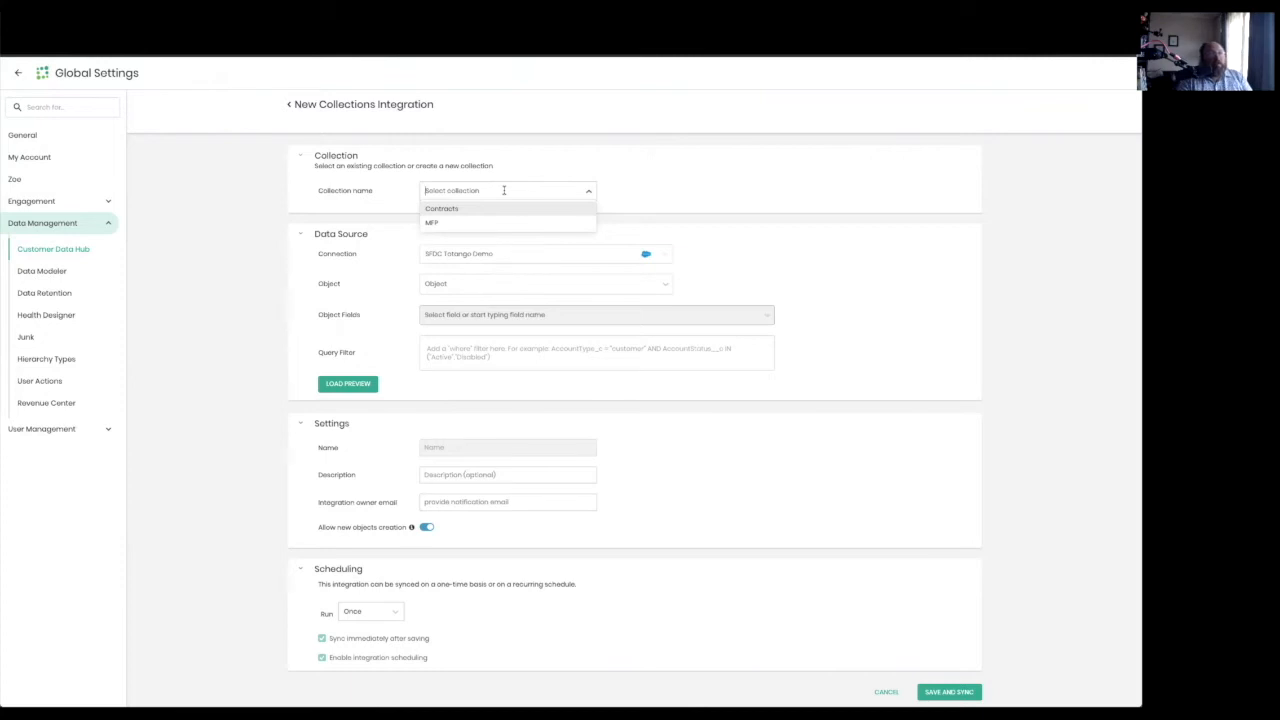
text(Opportunities)
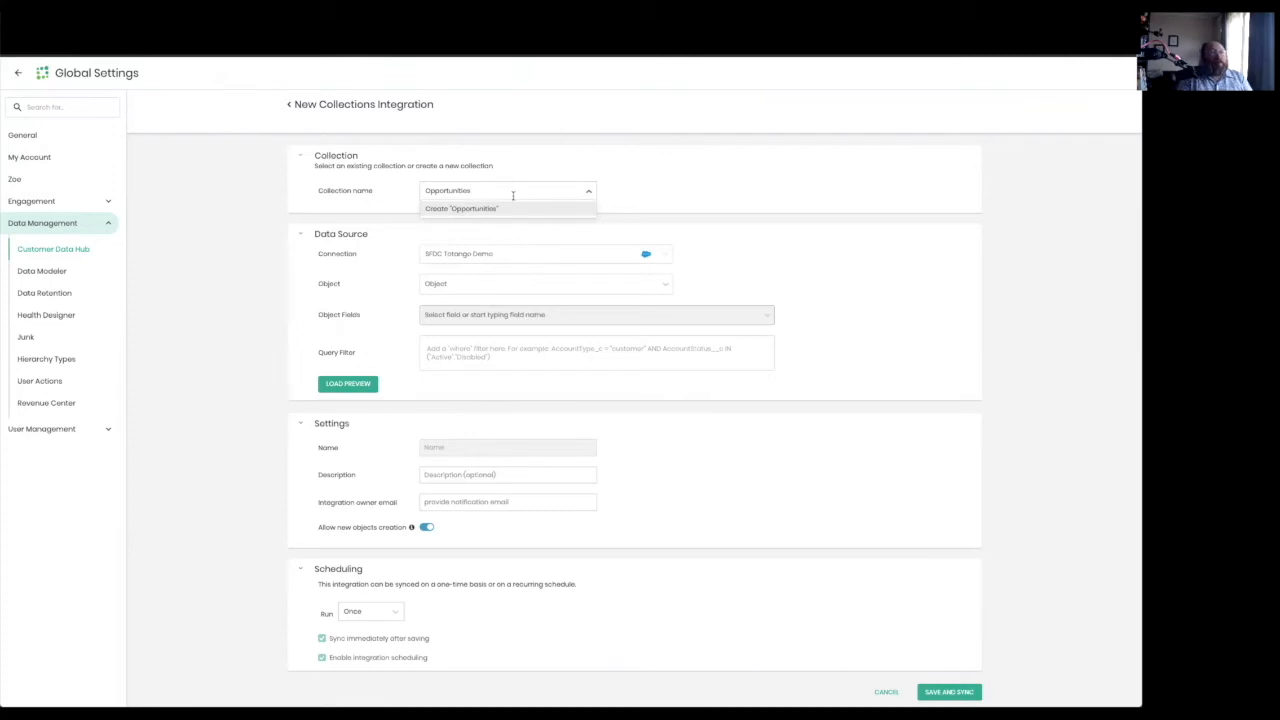
click(502, 210)
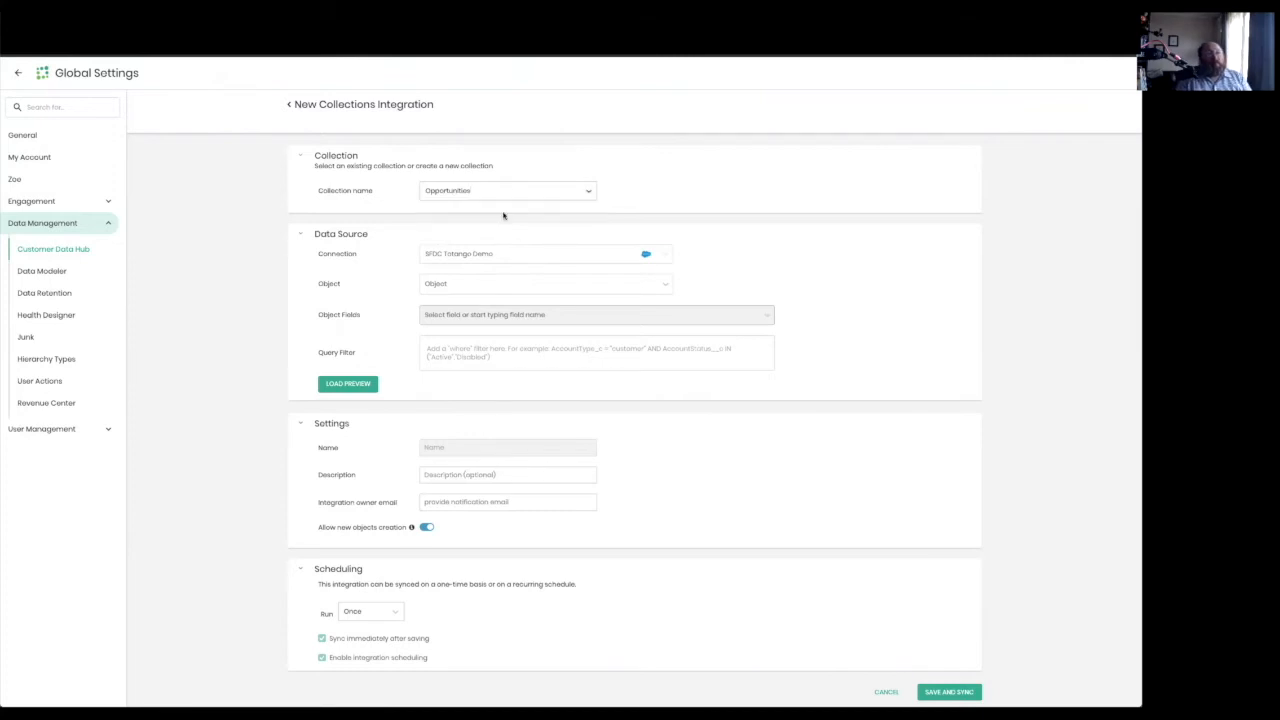
click(472, 287)
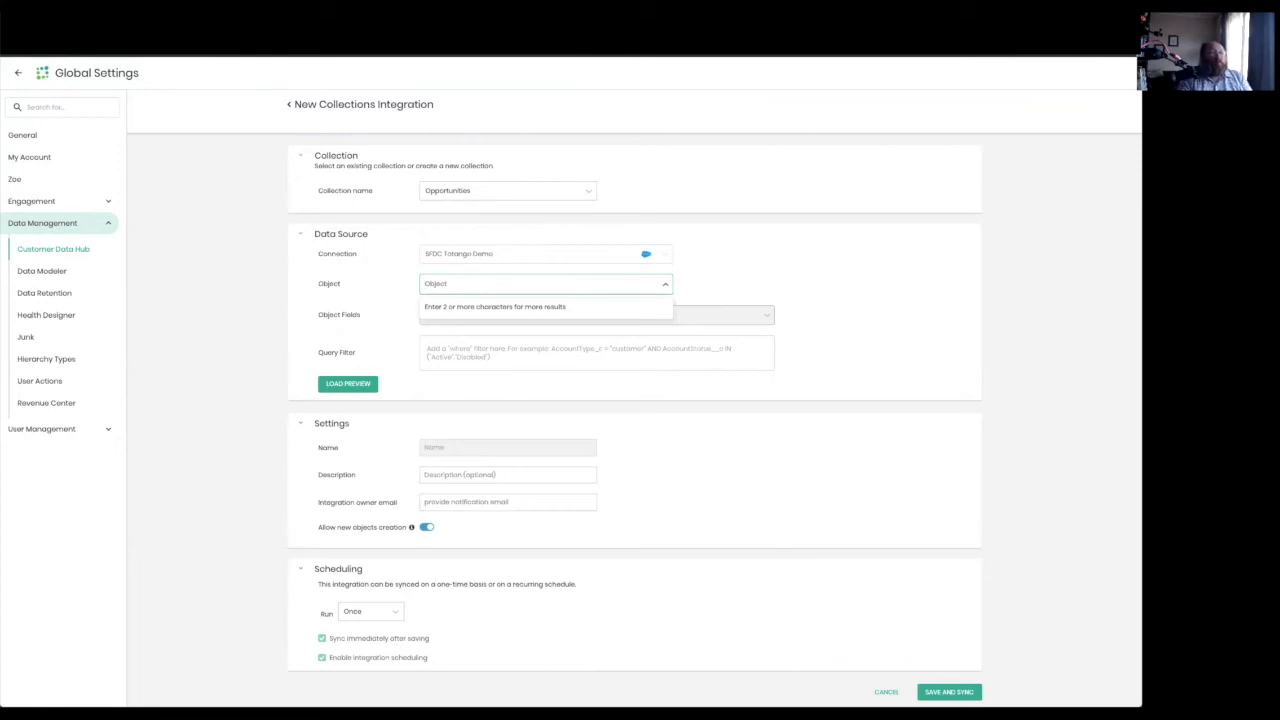
text(opportunit)
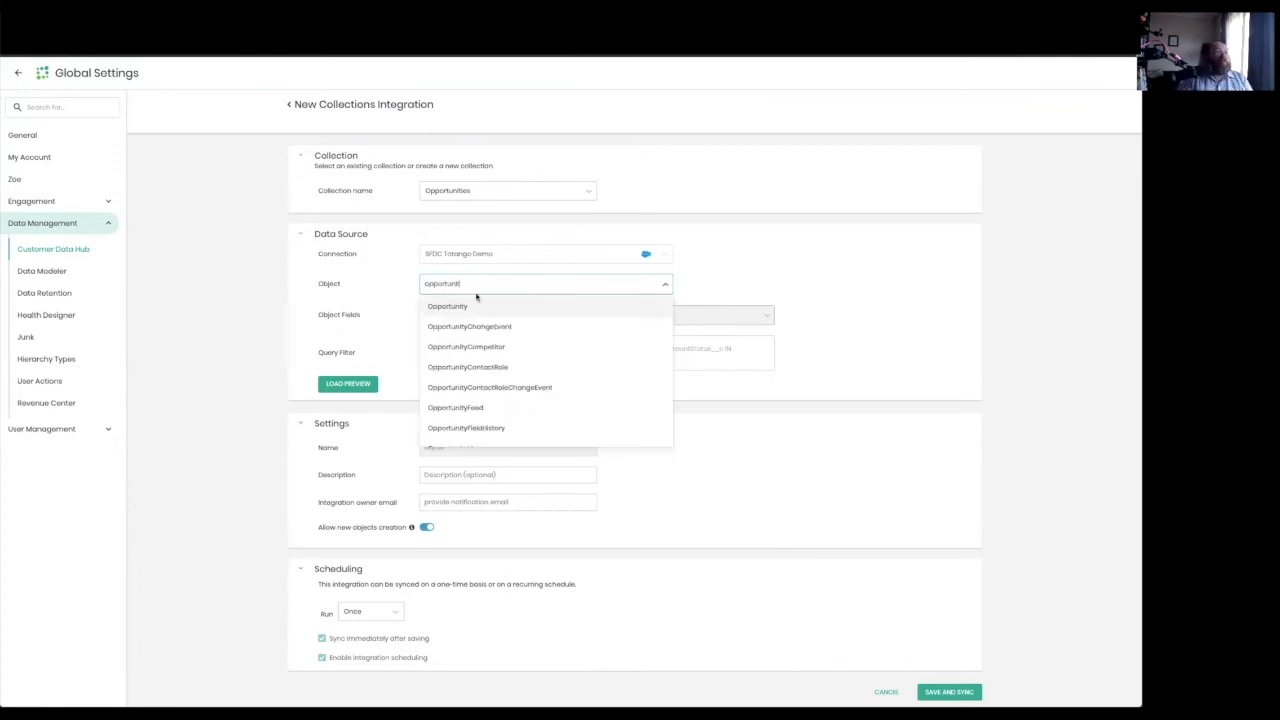
click(472, 305)
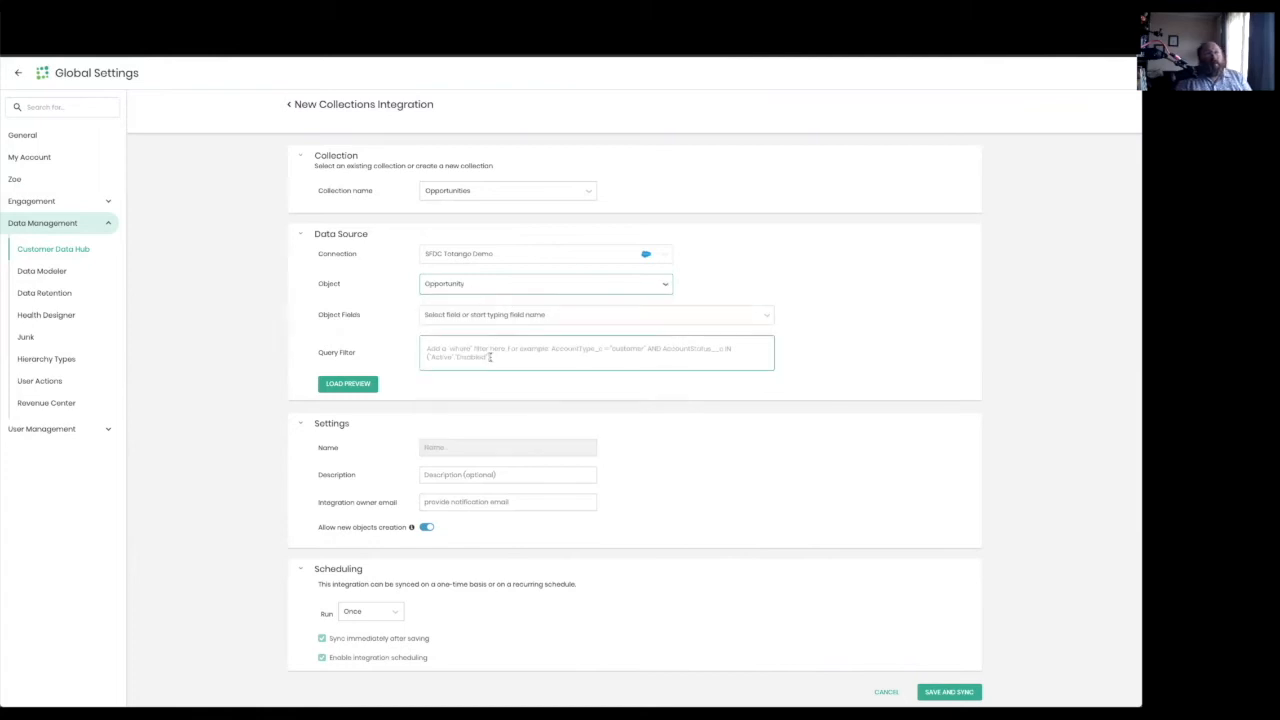
Paste the copied account filter as the query filter and prefix Market_Segment__c with "Account."
click(480, 352)
key(ctrl+v)
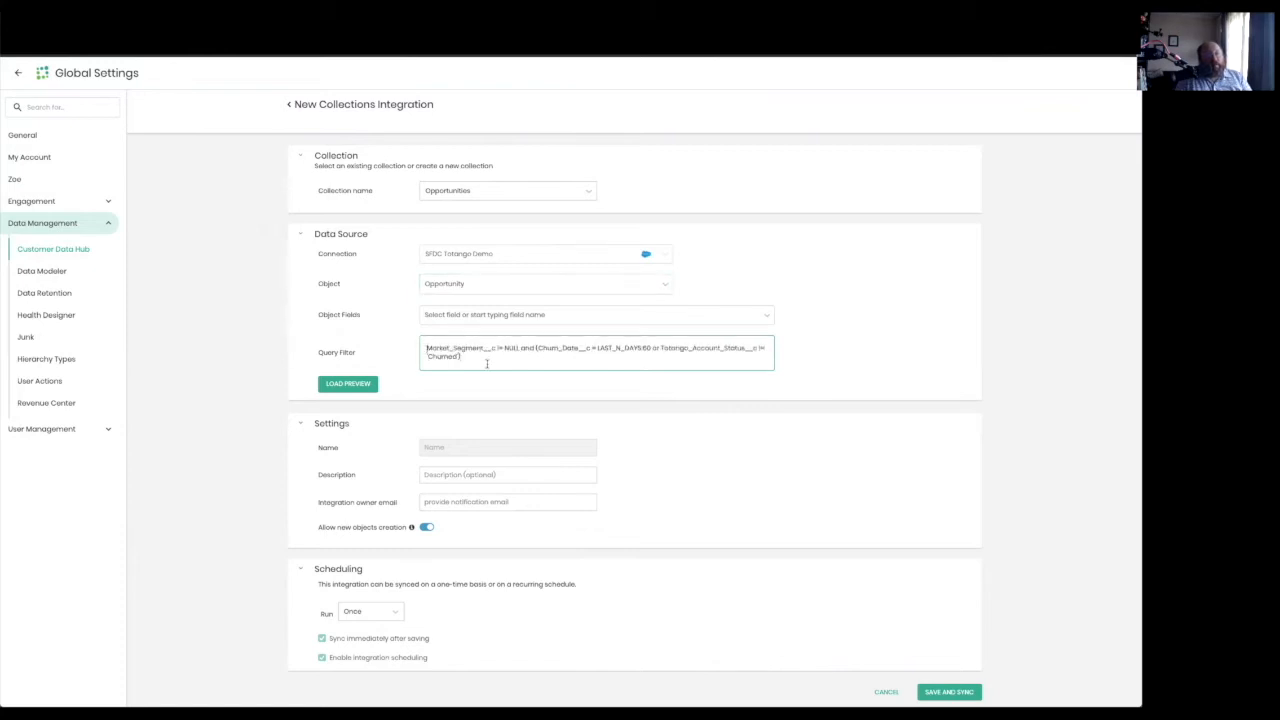
click(428, 349)
text(Account.)
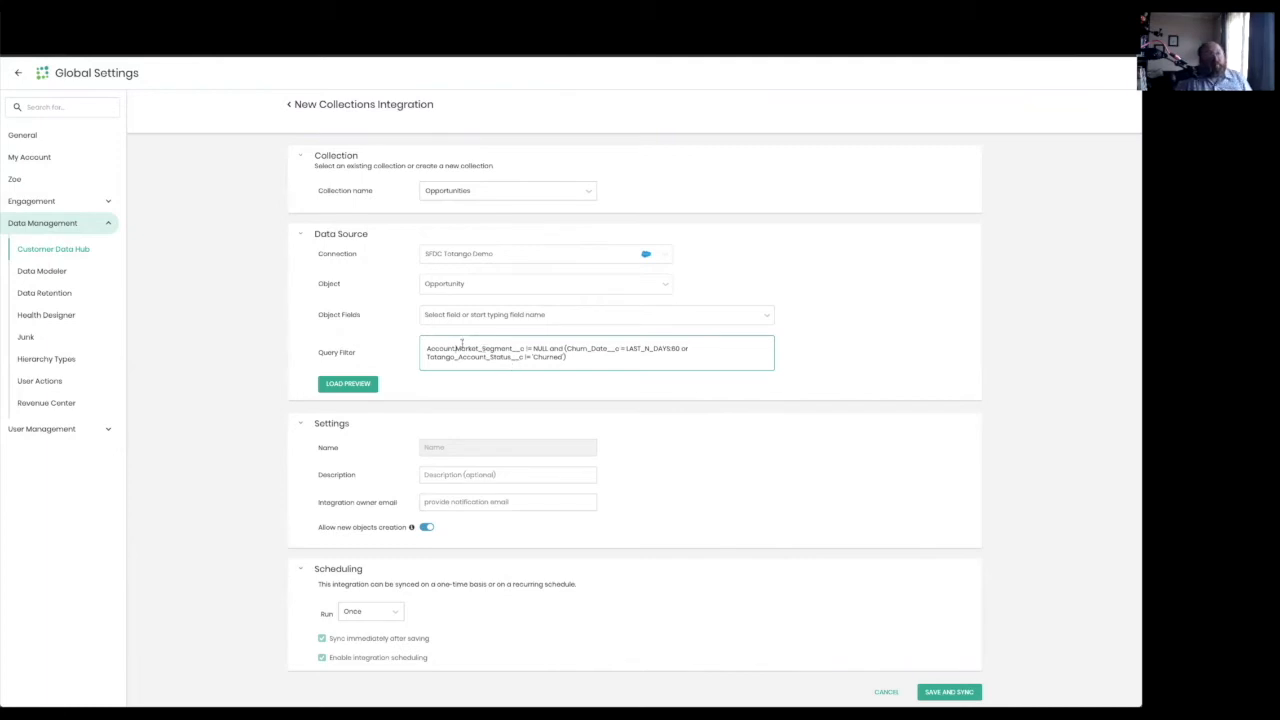
Copy the "Account." prefix in front of Churn_Date__c and Totango_Account_Status__c in the query filter
key(ctrl+shift+Left)
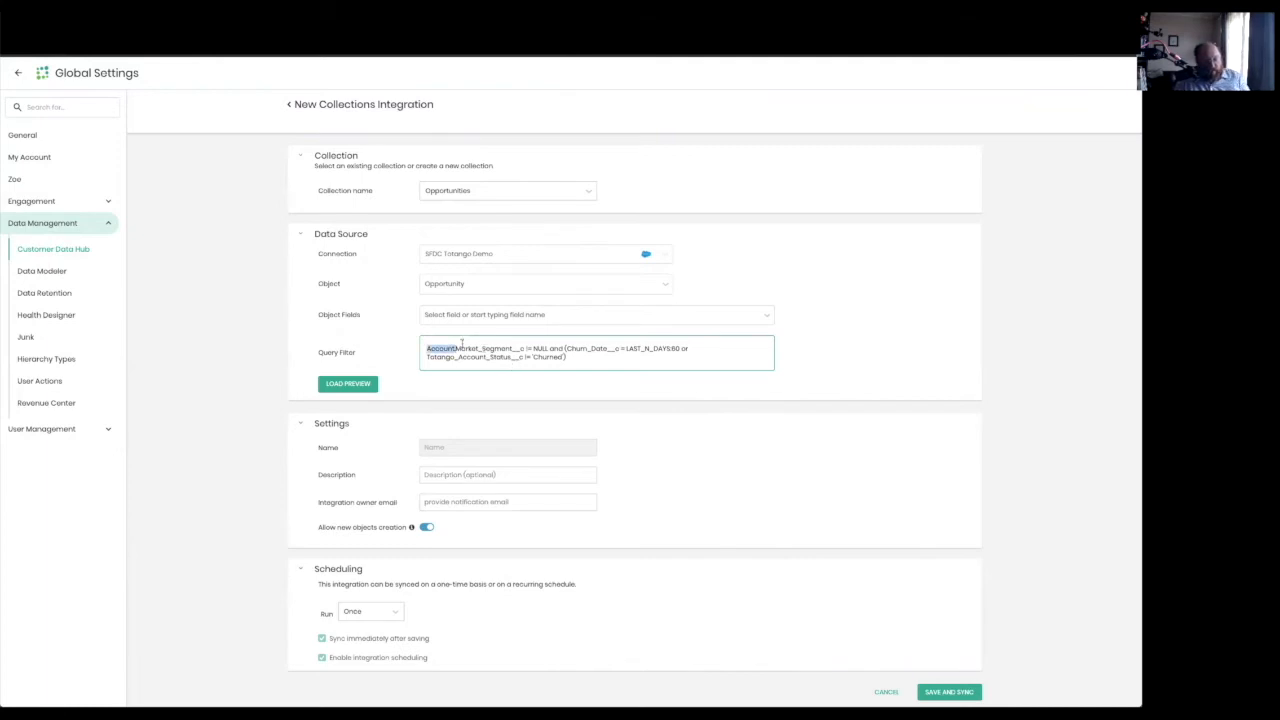
click(566, 349)
key(ctrl+v)
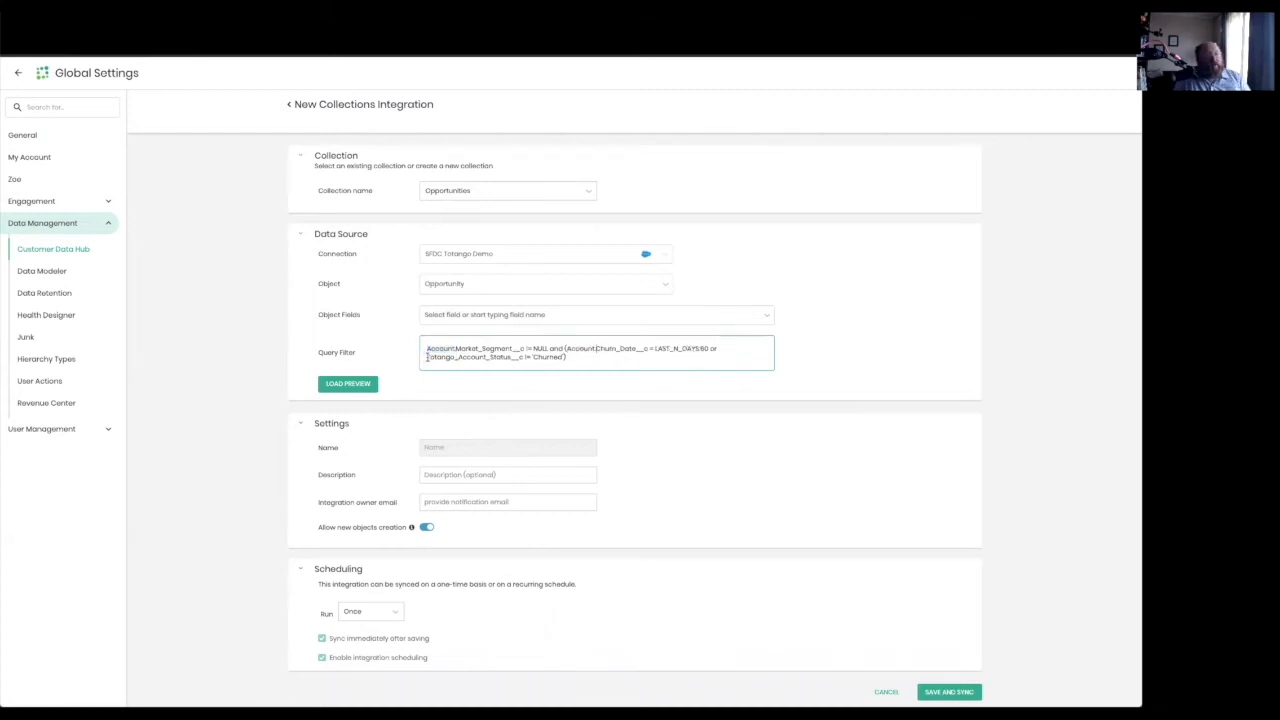
key(ctrl+v)
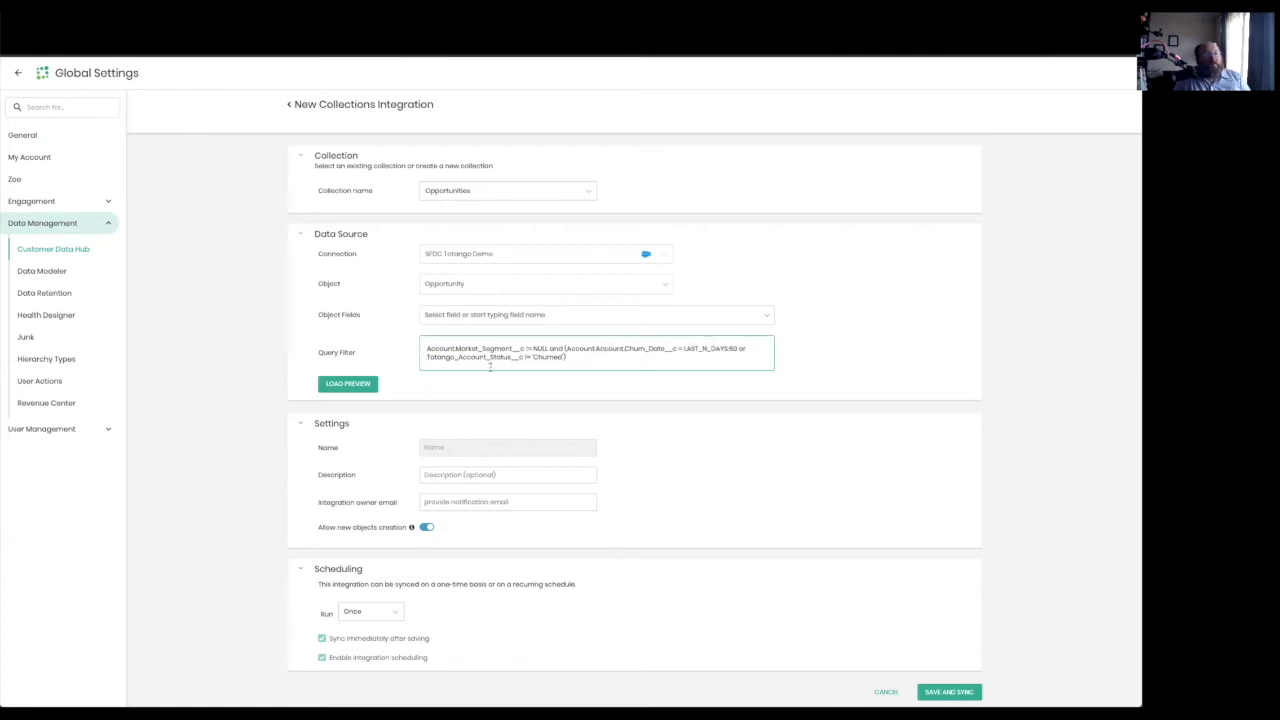
key(ctrl+z)
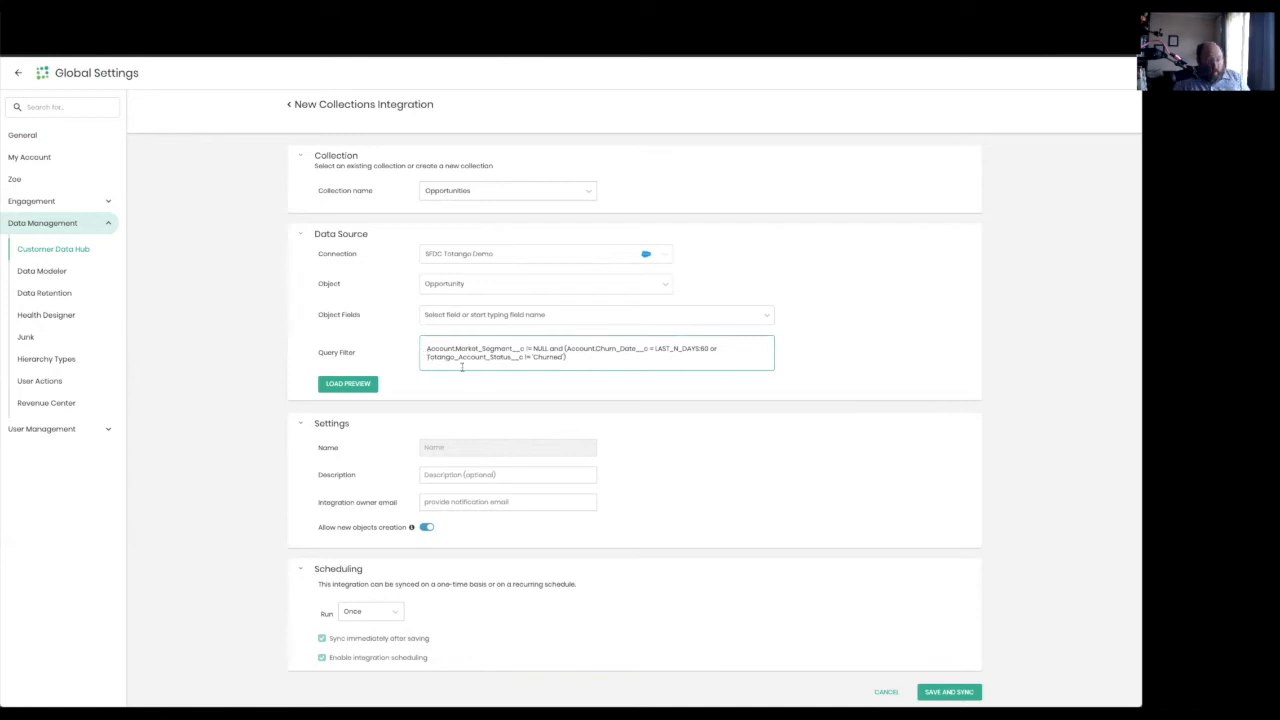
key(ctrl+v)
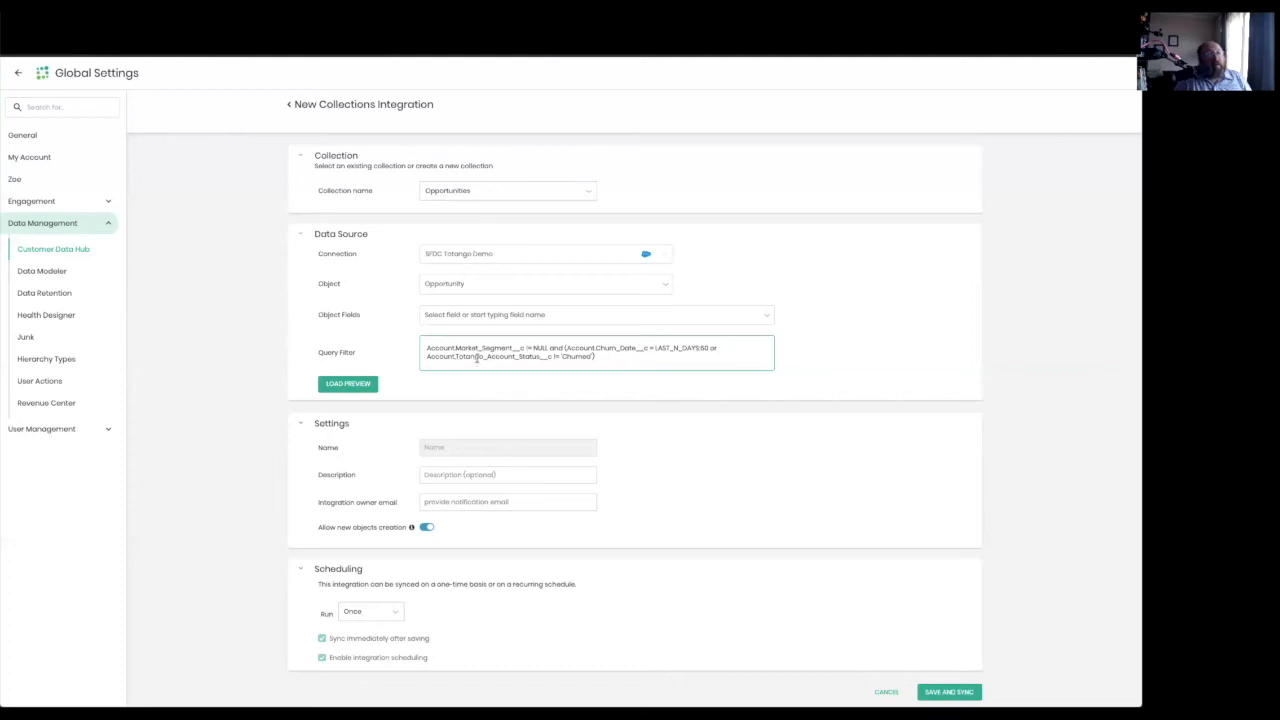
click(490, 313)
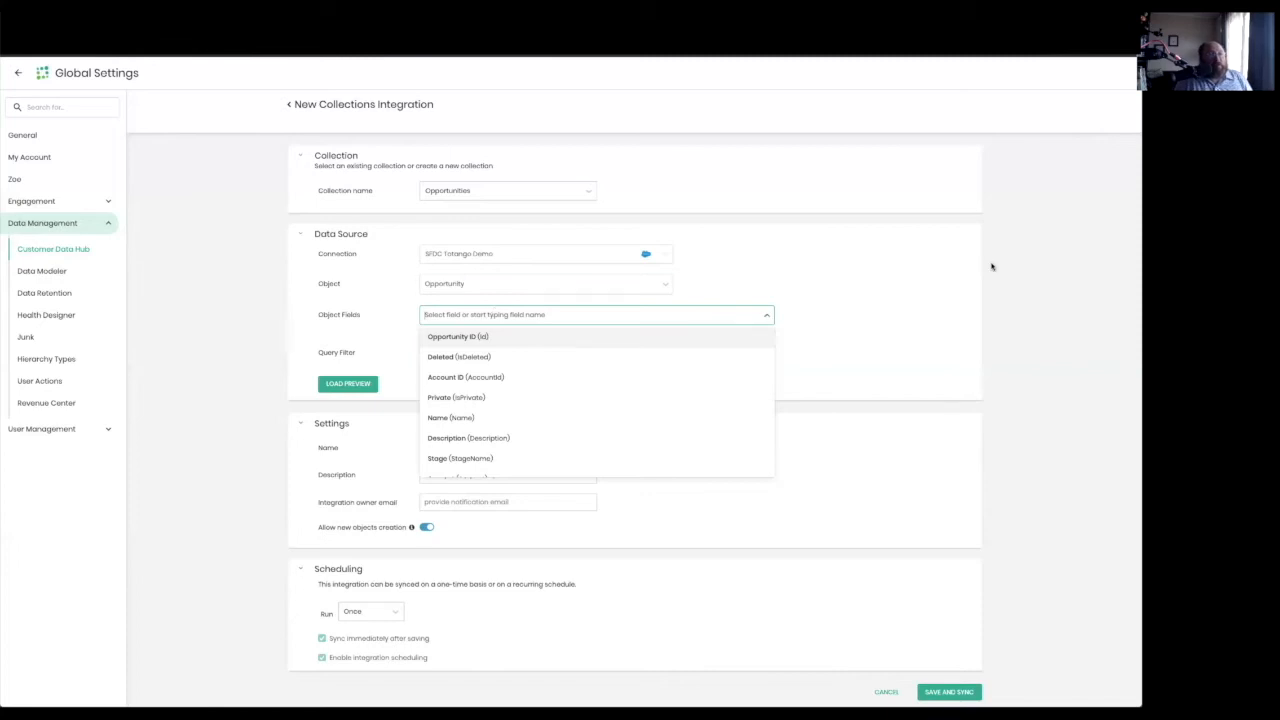
click(955, 284)
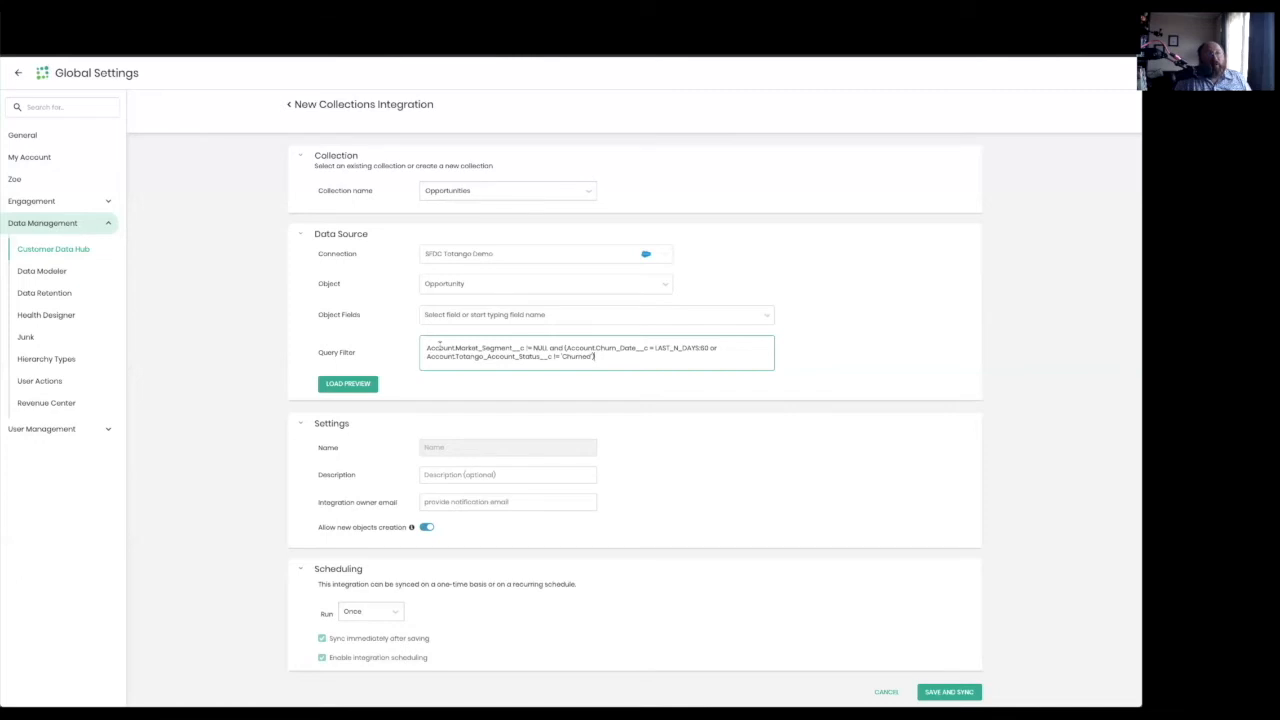
click(595, 356)
Add Opportunity ID (Id) and the custom field Account.Customer_Key__c as object fields, and load the data preview
click(587, 316)
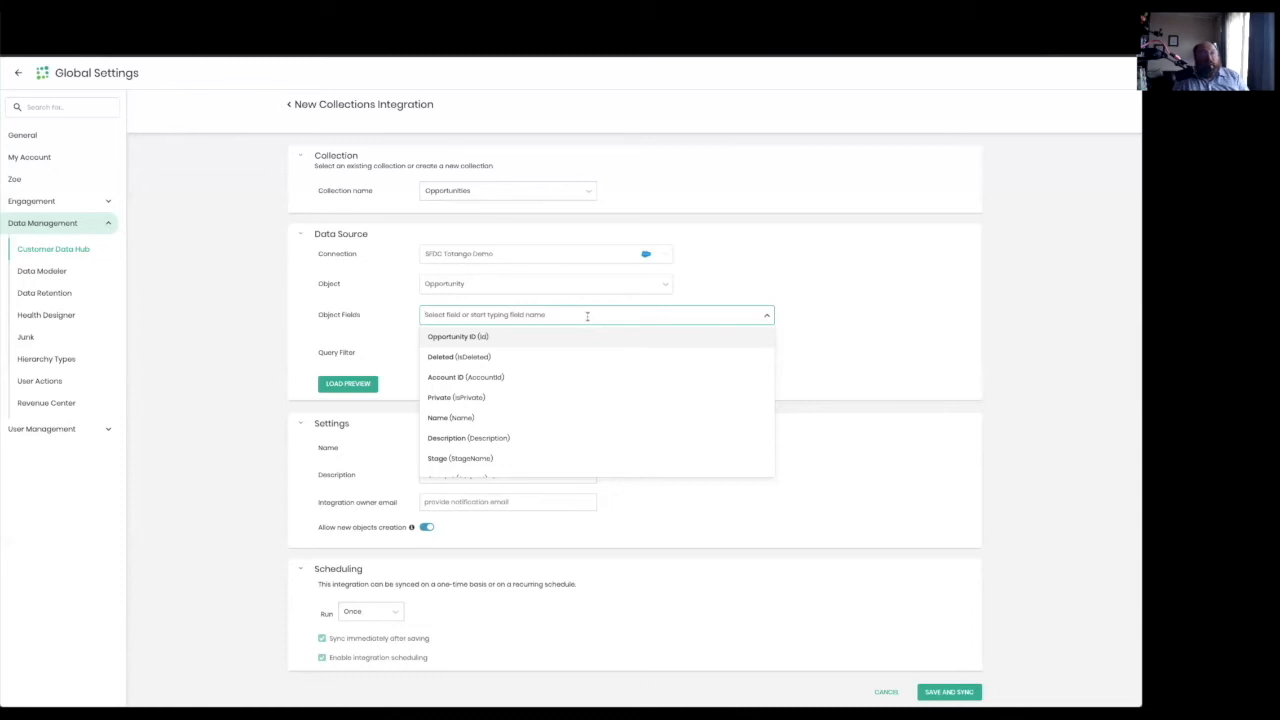
text(id)
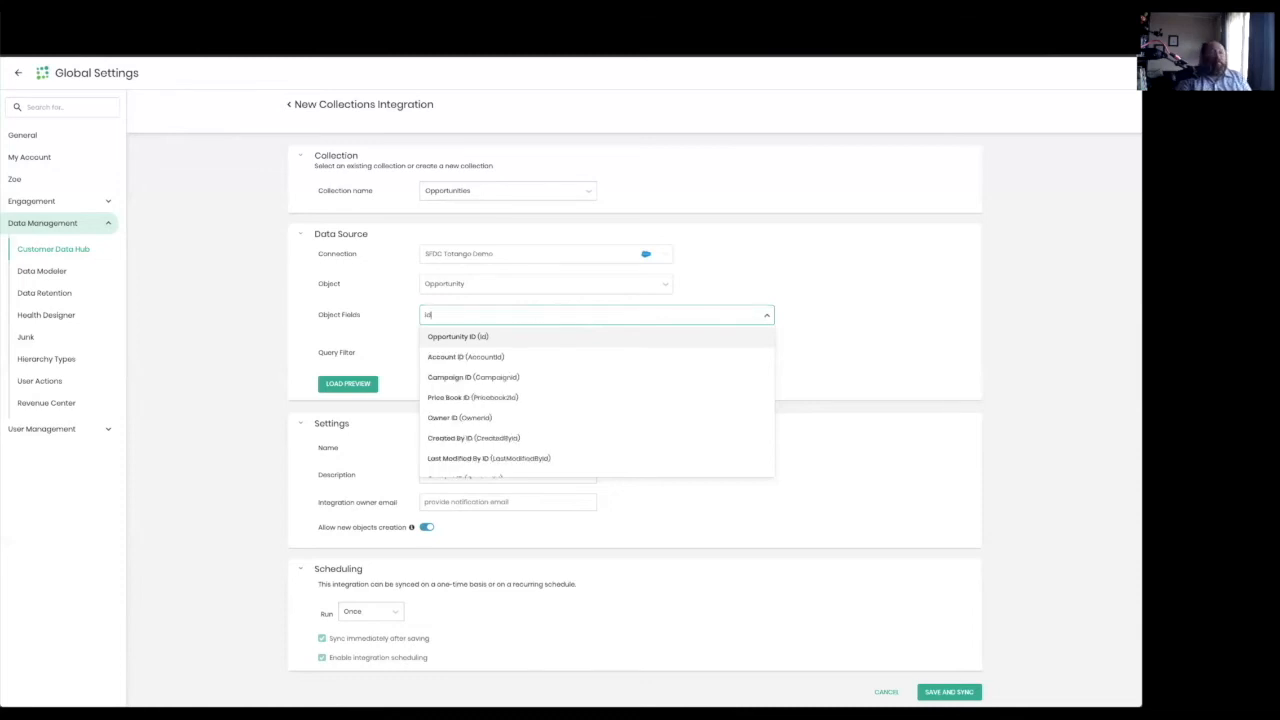
click(497, 337)
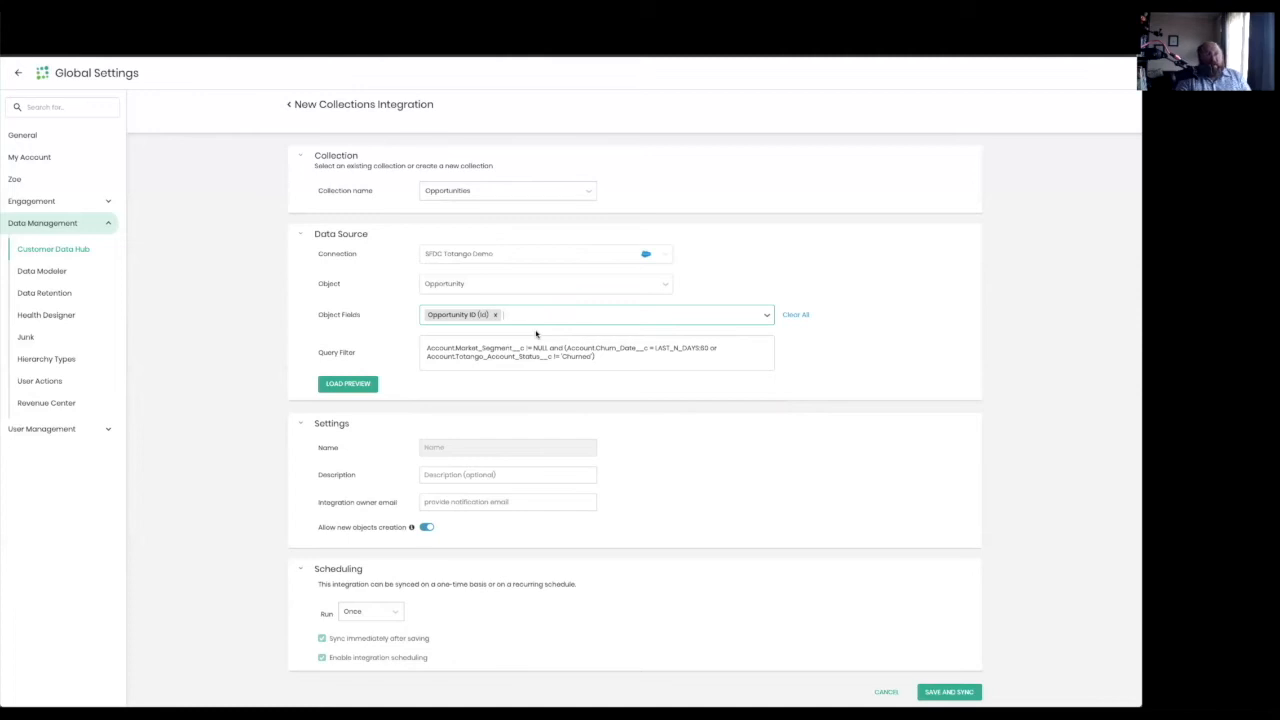
text(Account.)
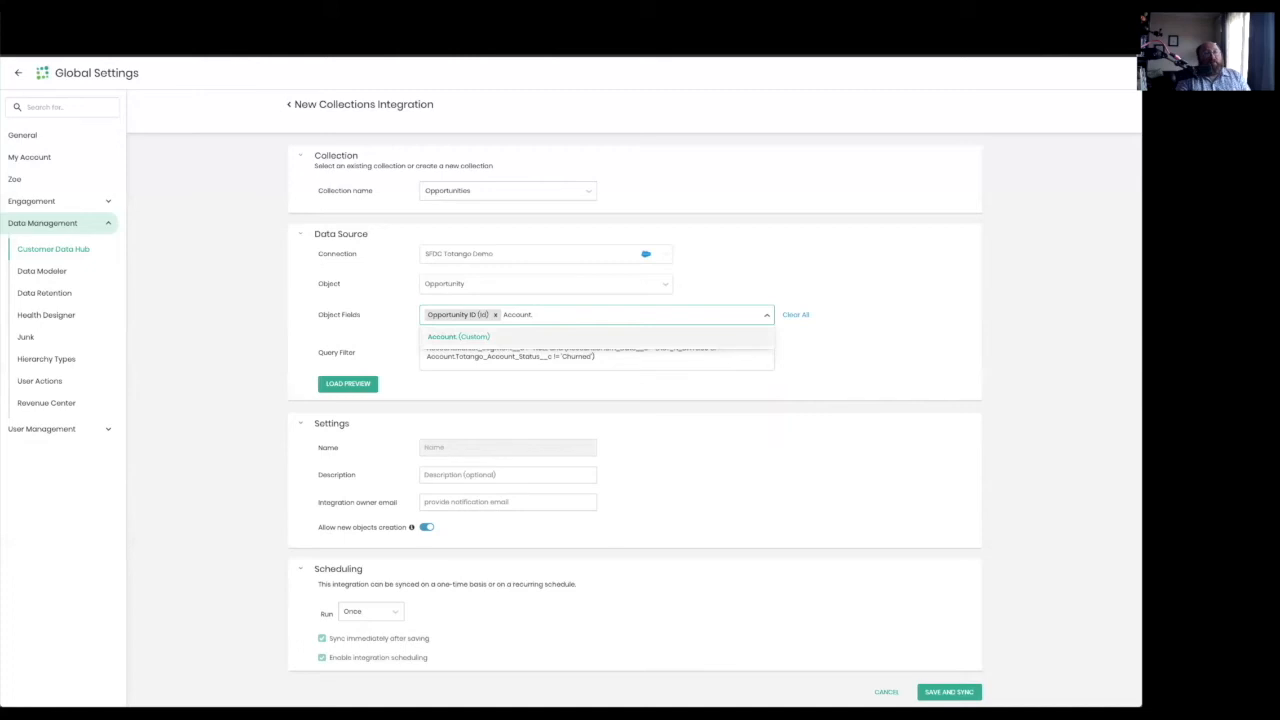
text(Customer_Key__c)
key(Return)
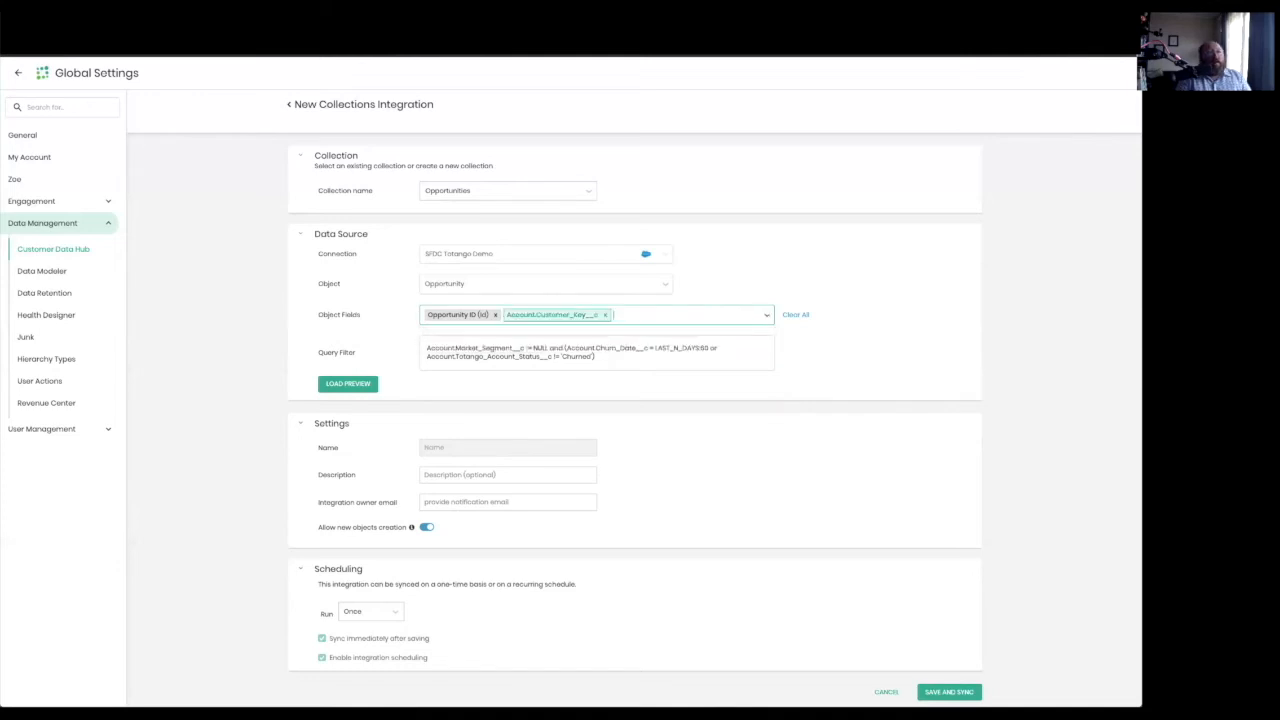
click(366, 388)
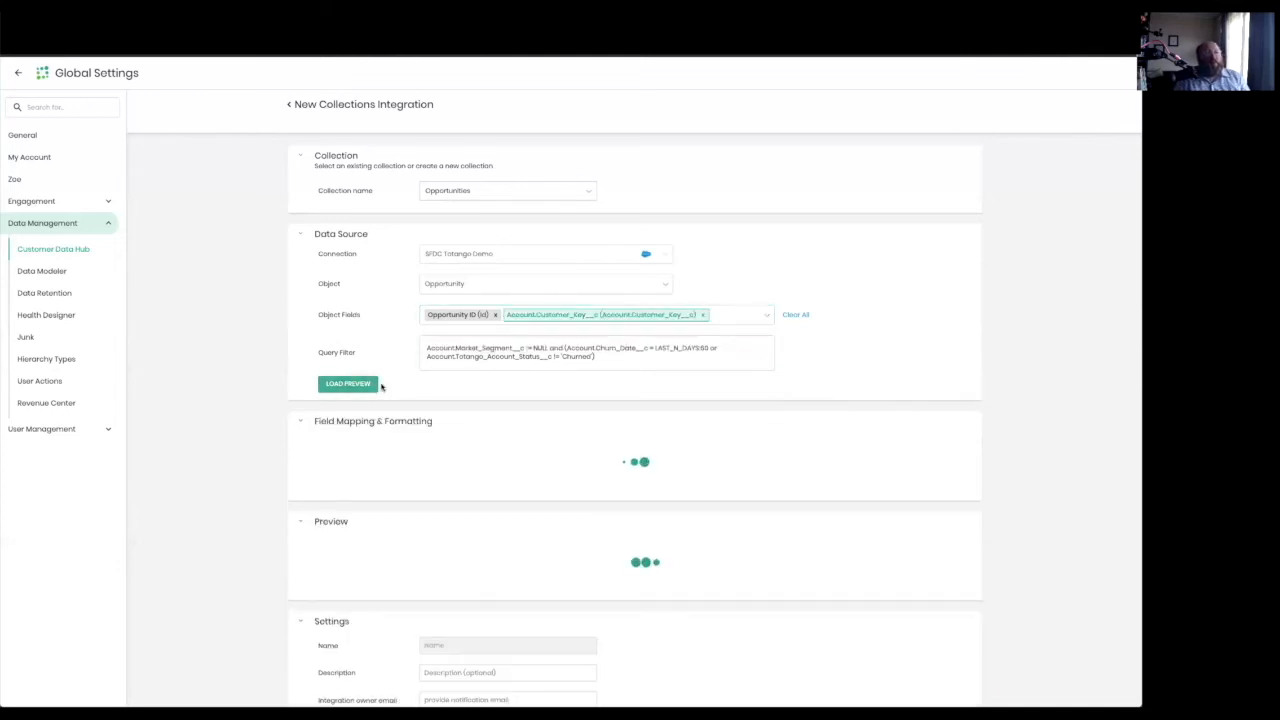
Review the default field mappings, the preview rows of Opportunity records, and the fields available on the Opportunity object
scroll(486, 491, down, 3)
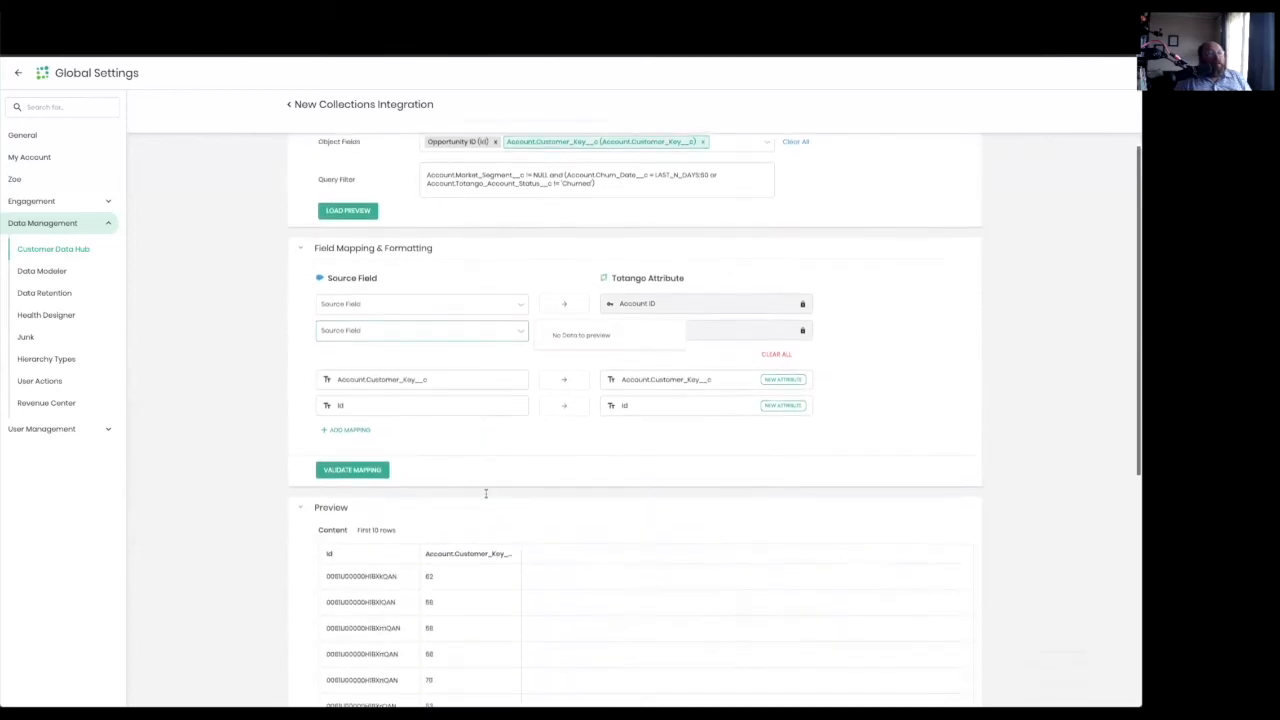
scroll(452, 548, down, 1)
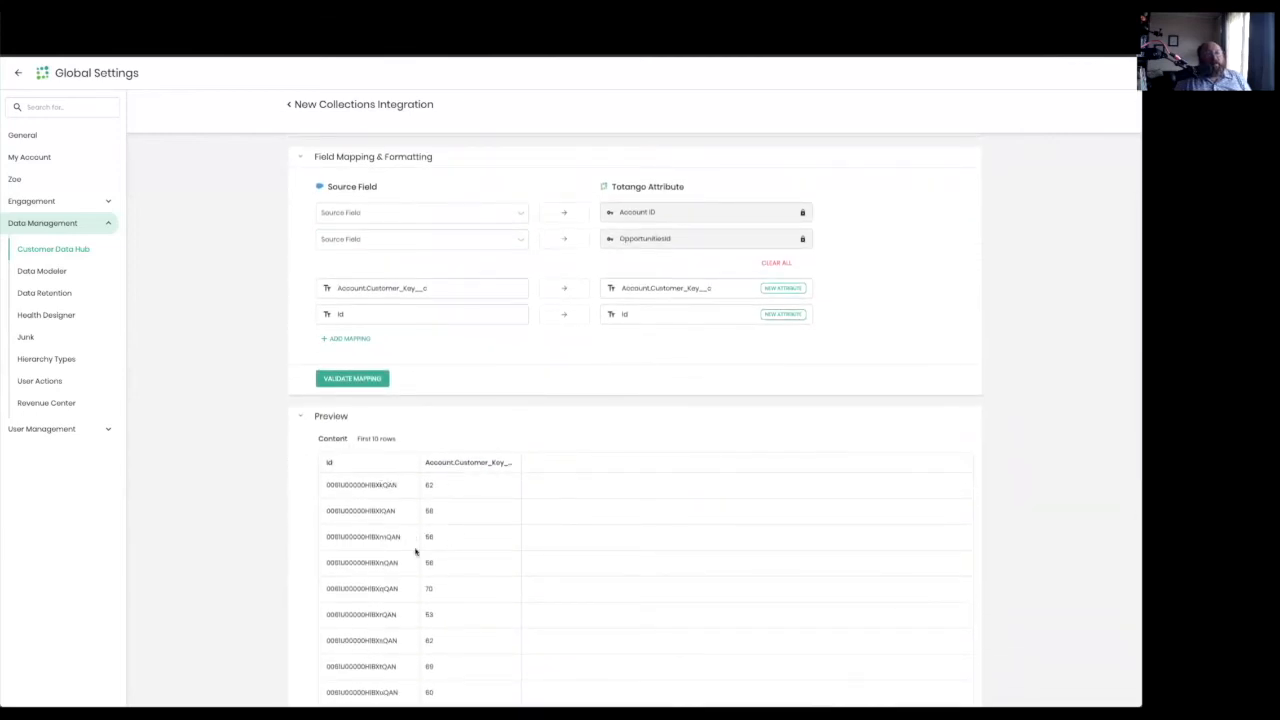
scroll(416, 550, down, 2)
scroll(416, 550, down, 1)
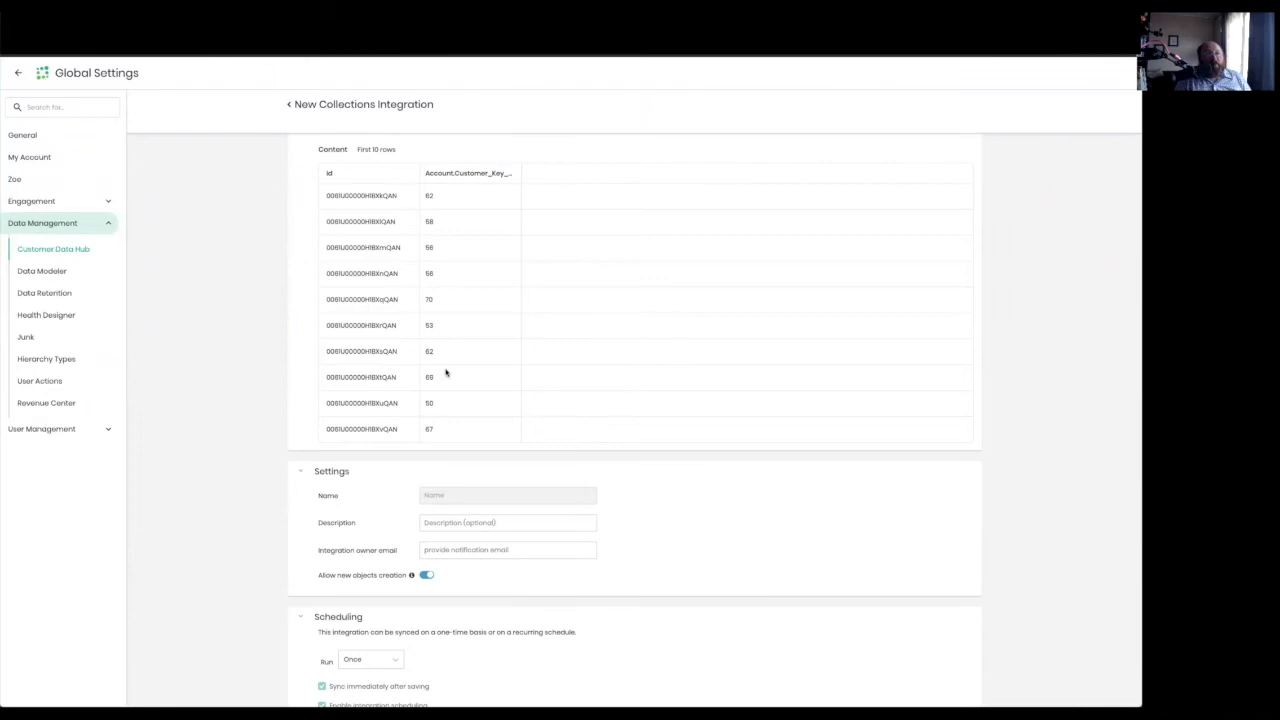
scroll(446, 373, up, 5)
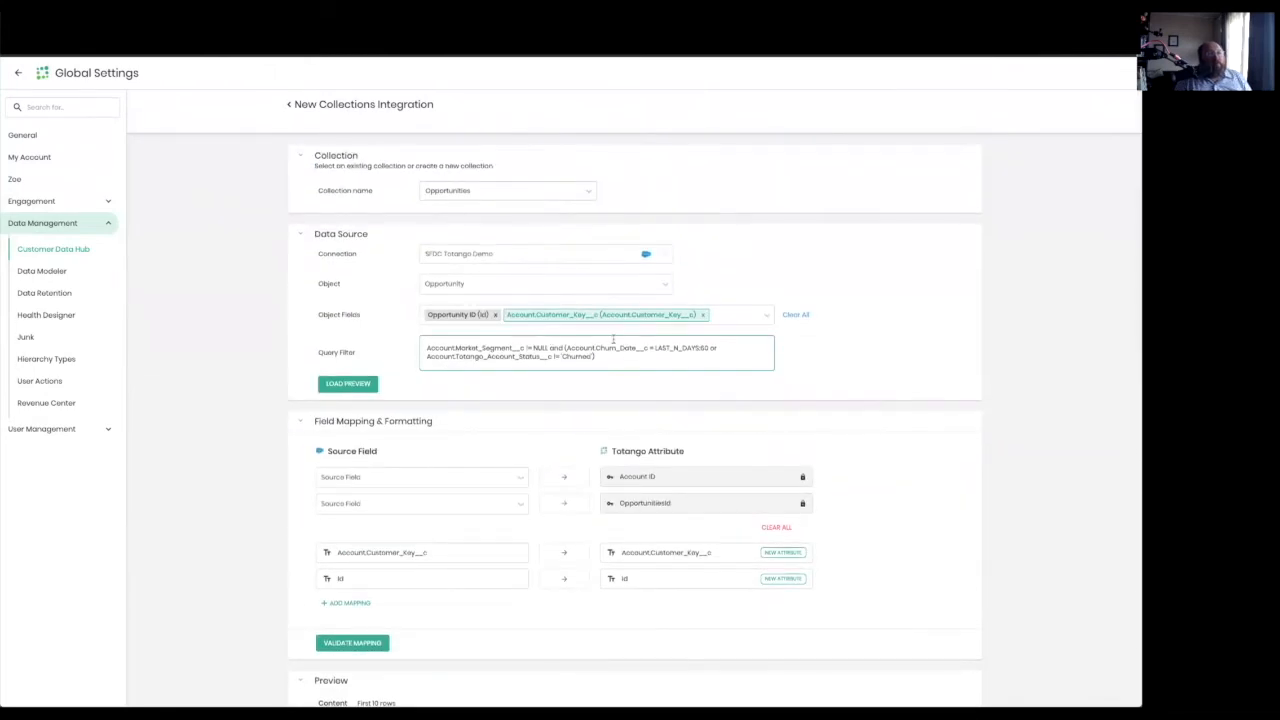
click(659, 314)
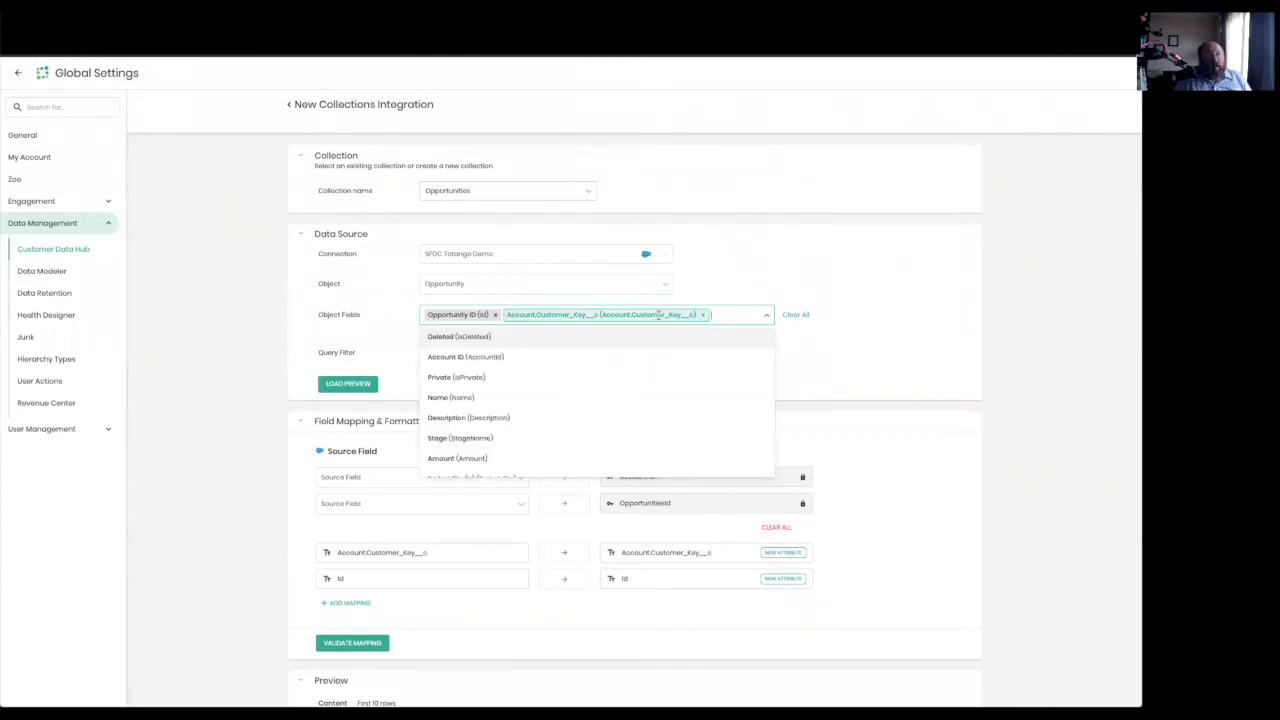
click(467, 312)
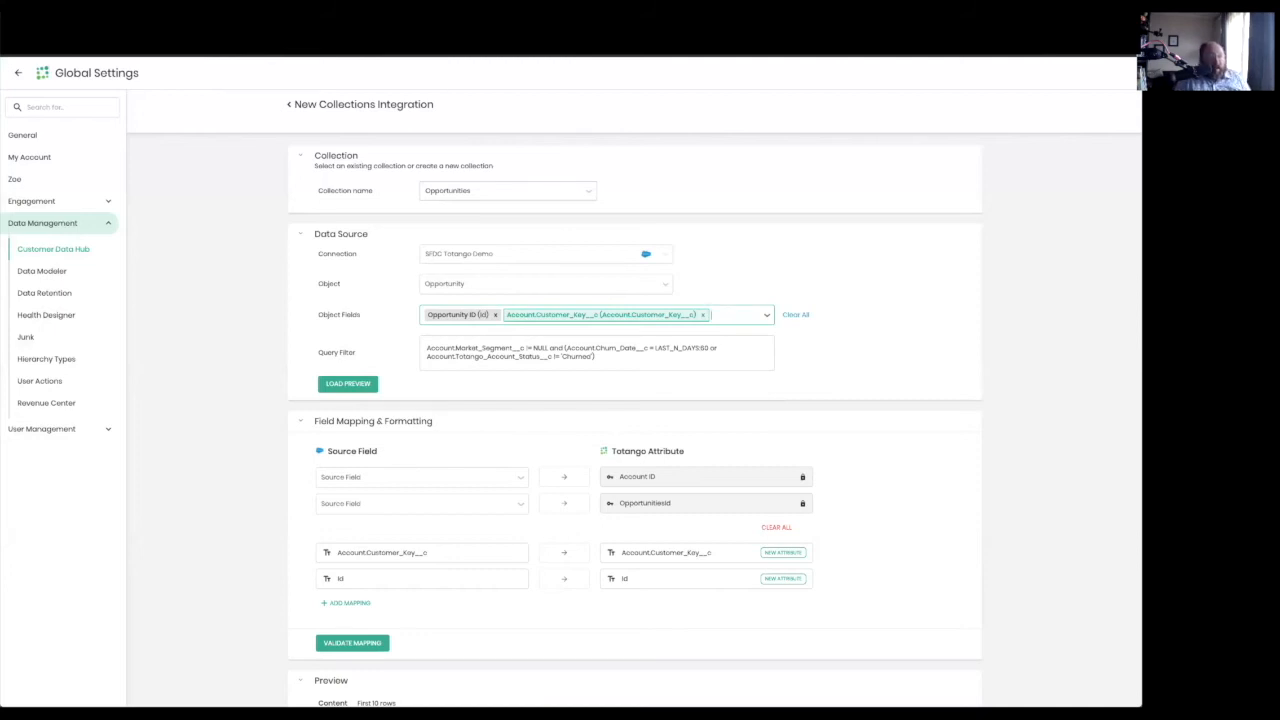
key(alt+Tab)
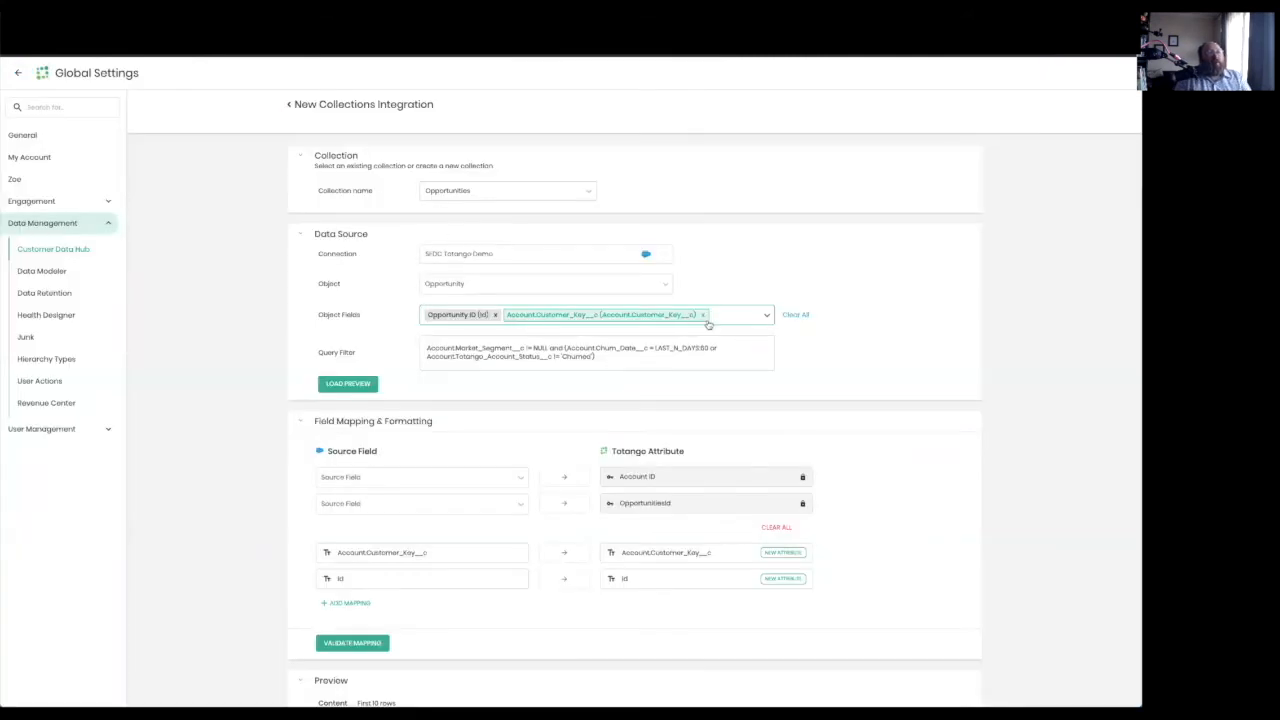
Add Name (Name), Close Date (CloseDate) and Stage (StageName) to the object fields
click(721, 317)
text(Name)
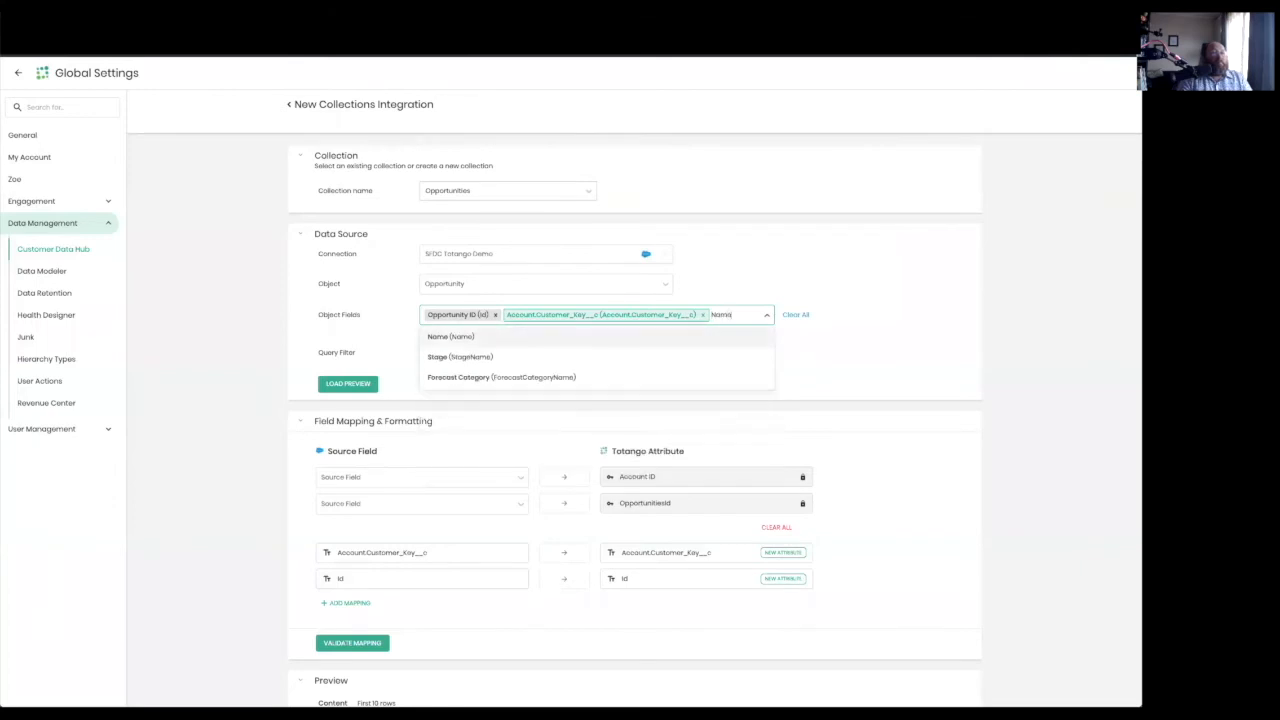
key(Return)
text(Close)
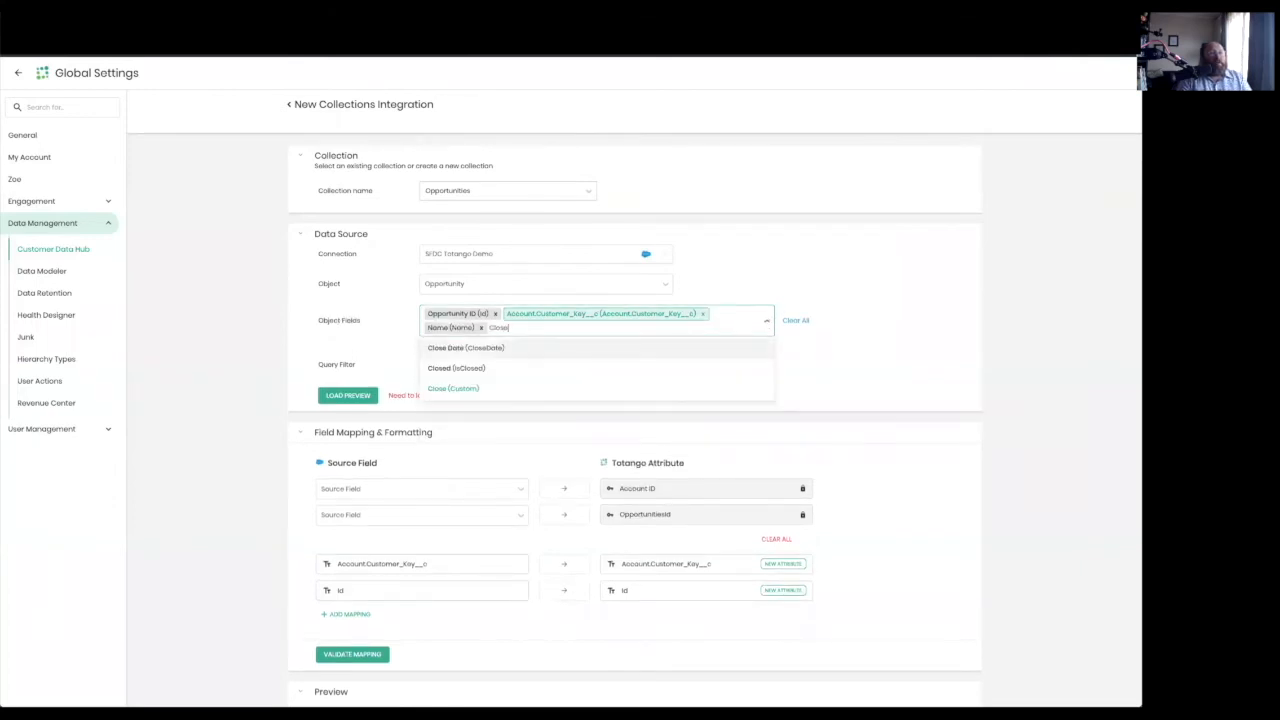
key(Return)
text(Stage)
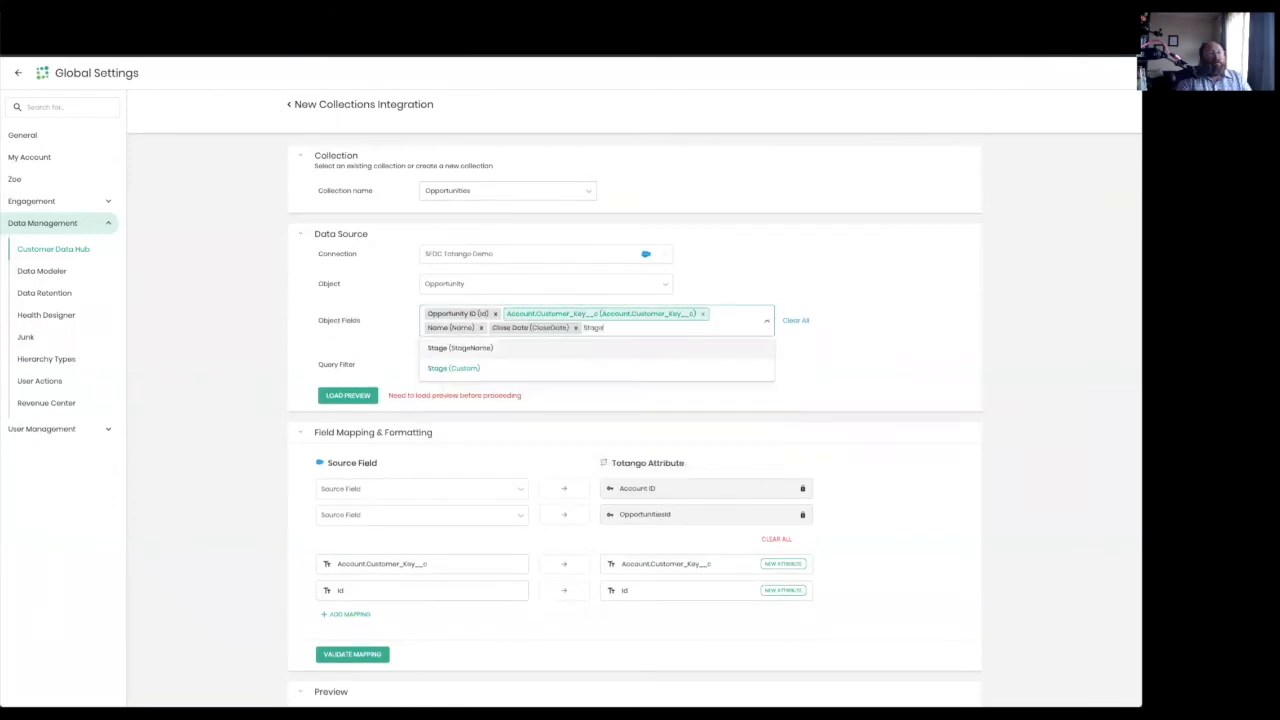
key(Return)
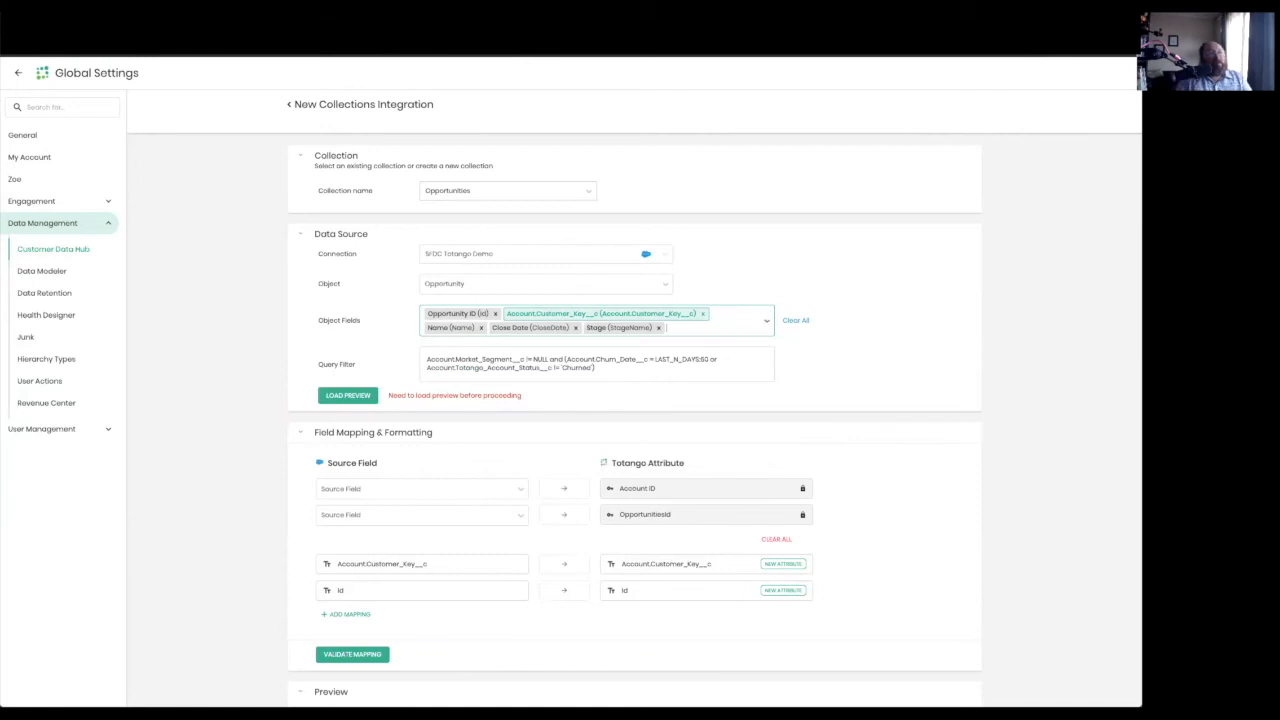
Add the custom object field Owner.Name, reload the data preview and check its rows
text(Owner)
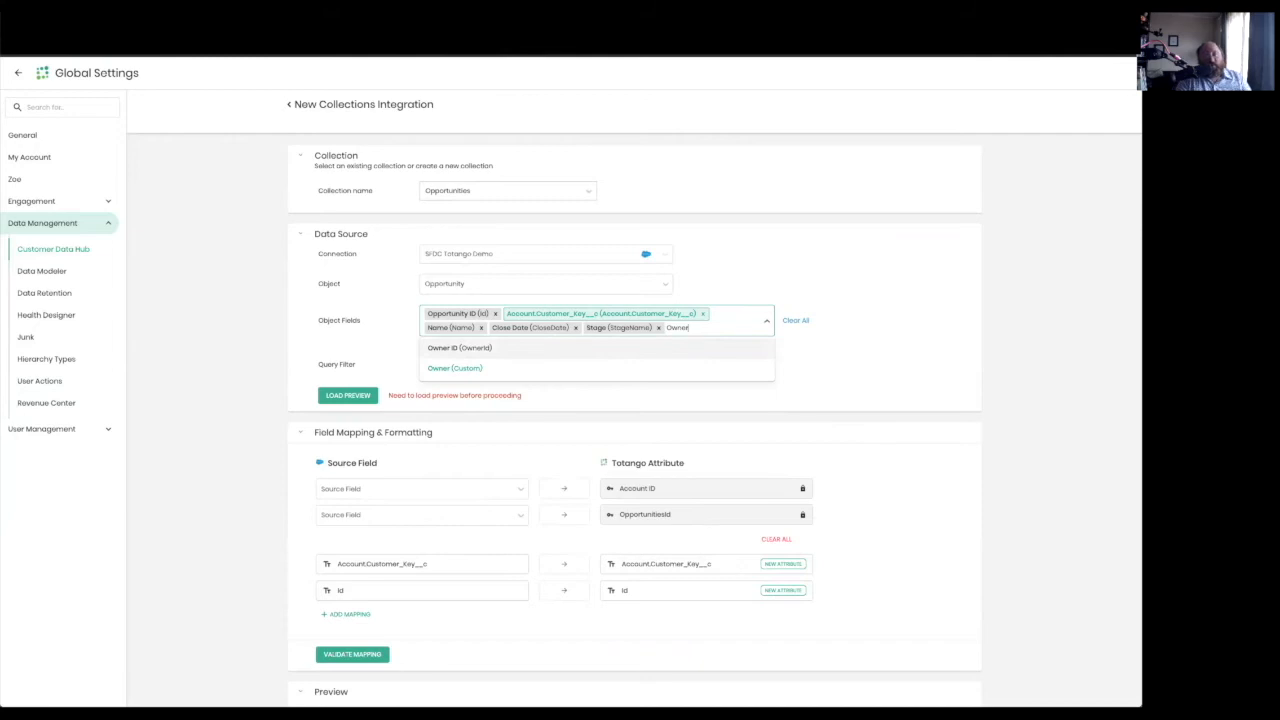
text(.Name)
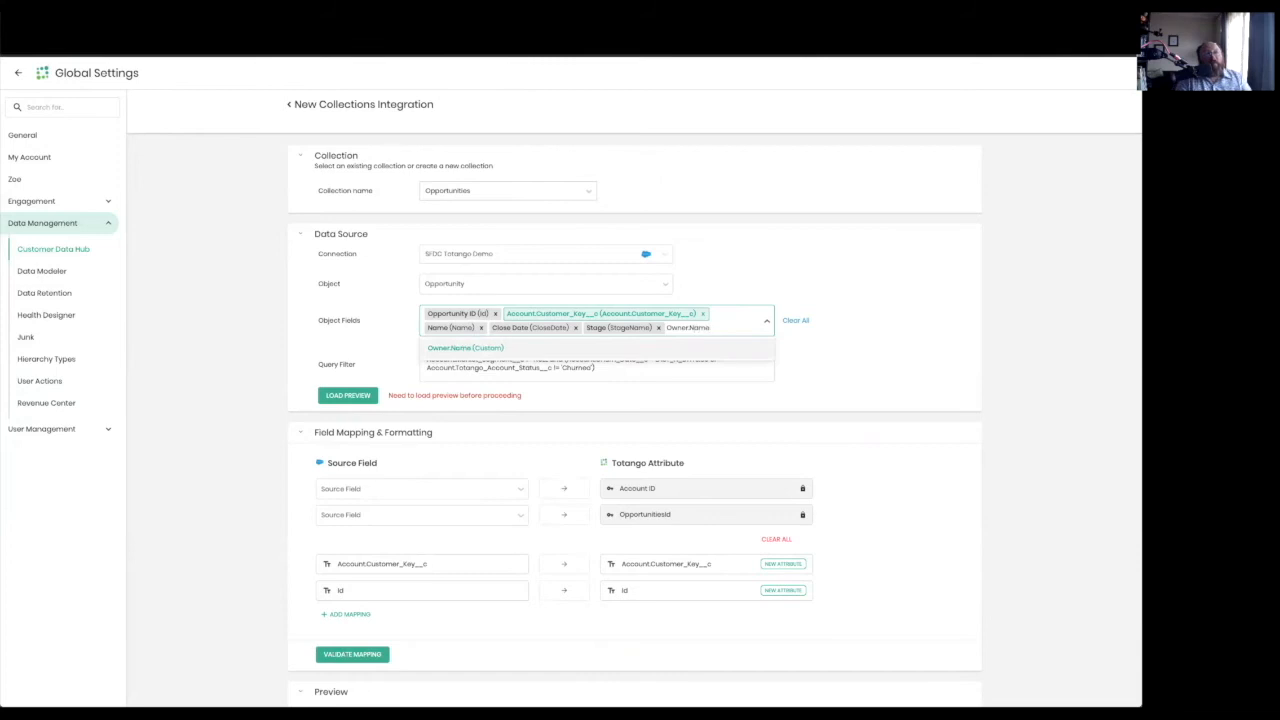
key(Return)
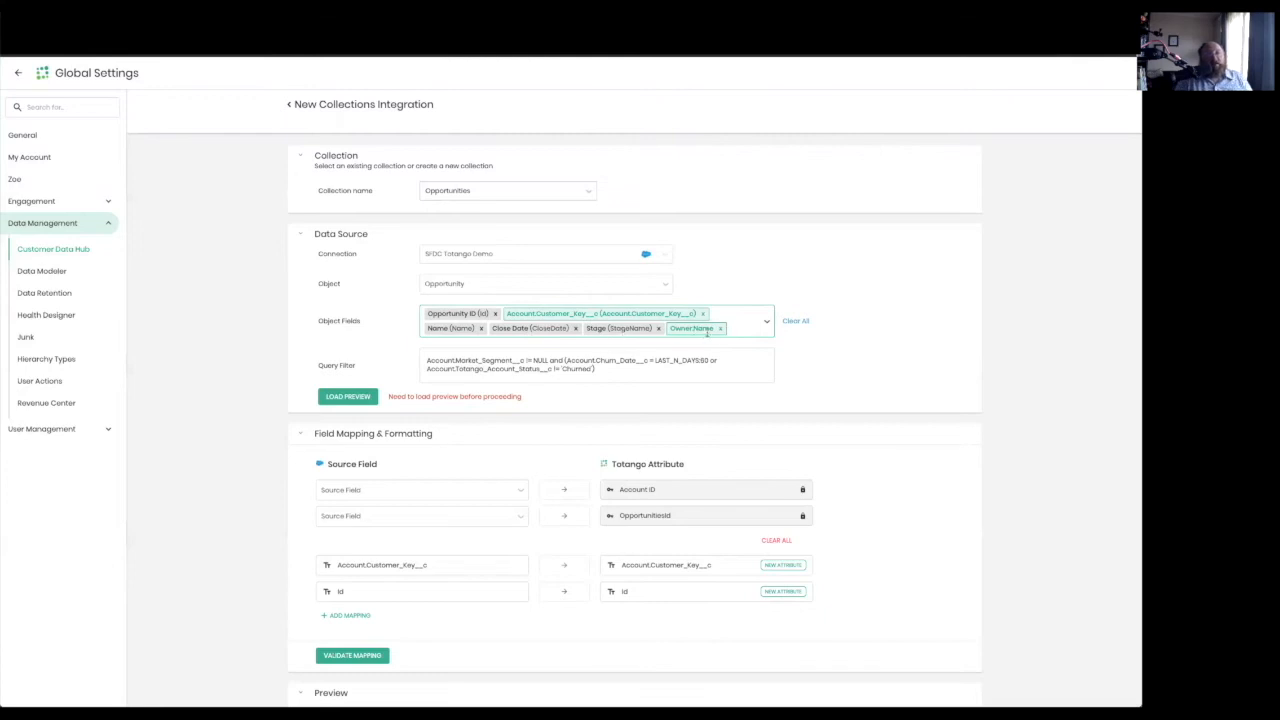
click(330, 403)
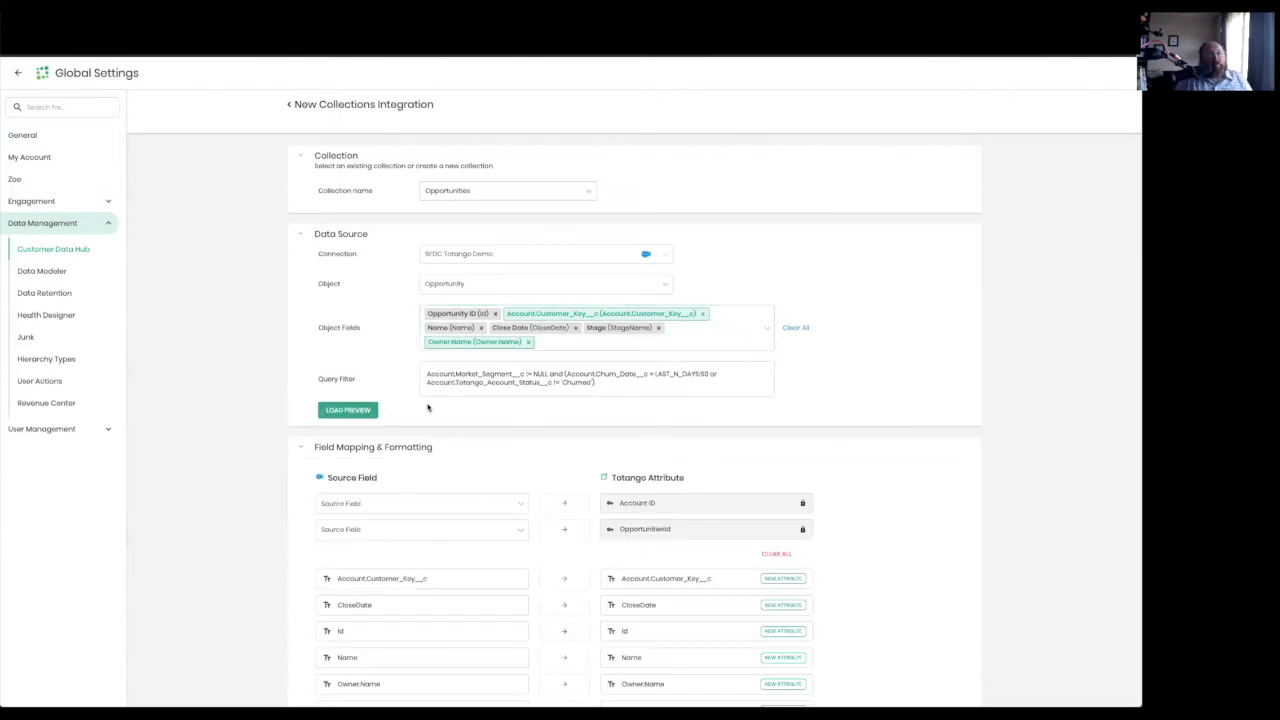
scroll(580, 466, down, 5)
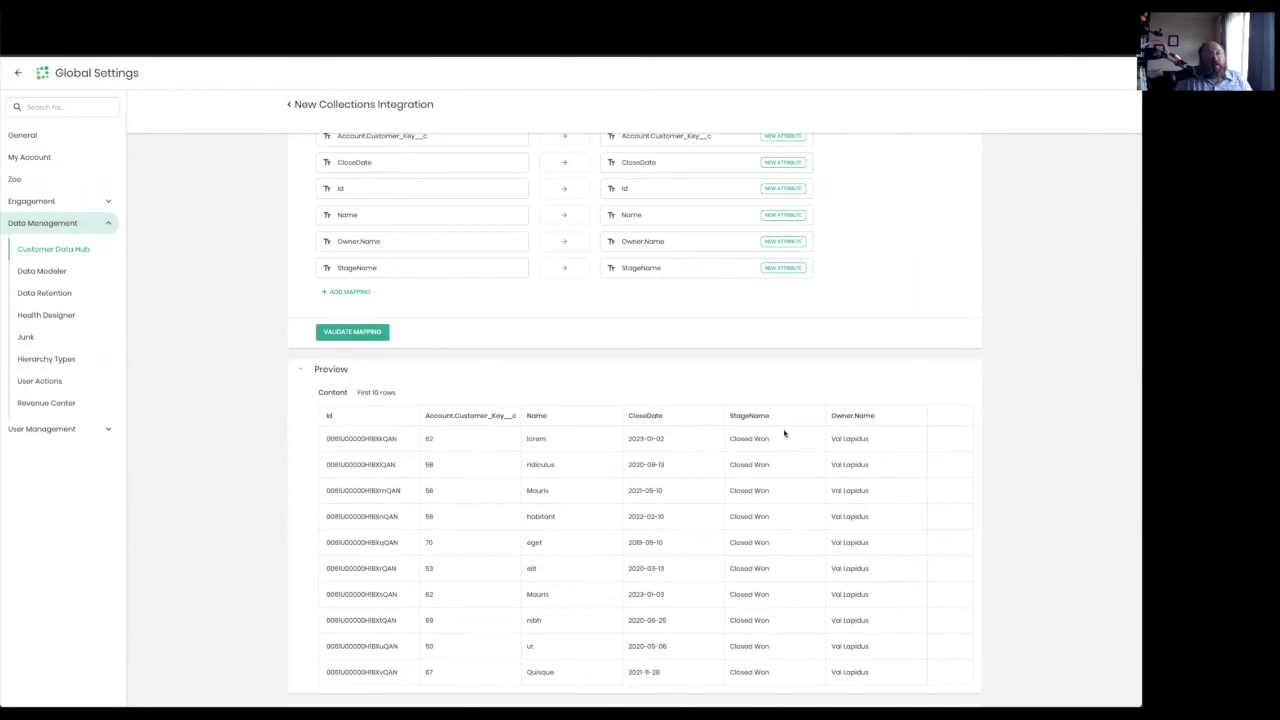
Map source field Account.Customer_Key__c to the Account ID attribute and Id to the collection's own ID attribute
scroll(784, 433, up, 5)
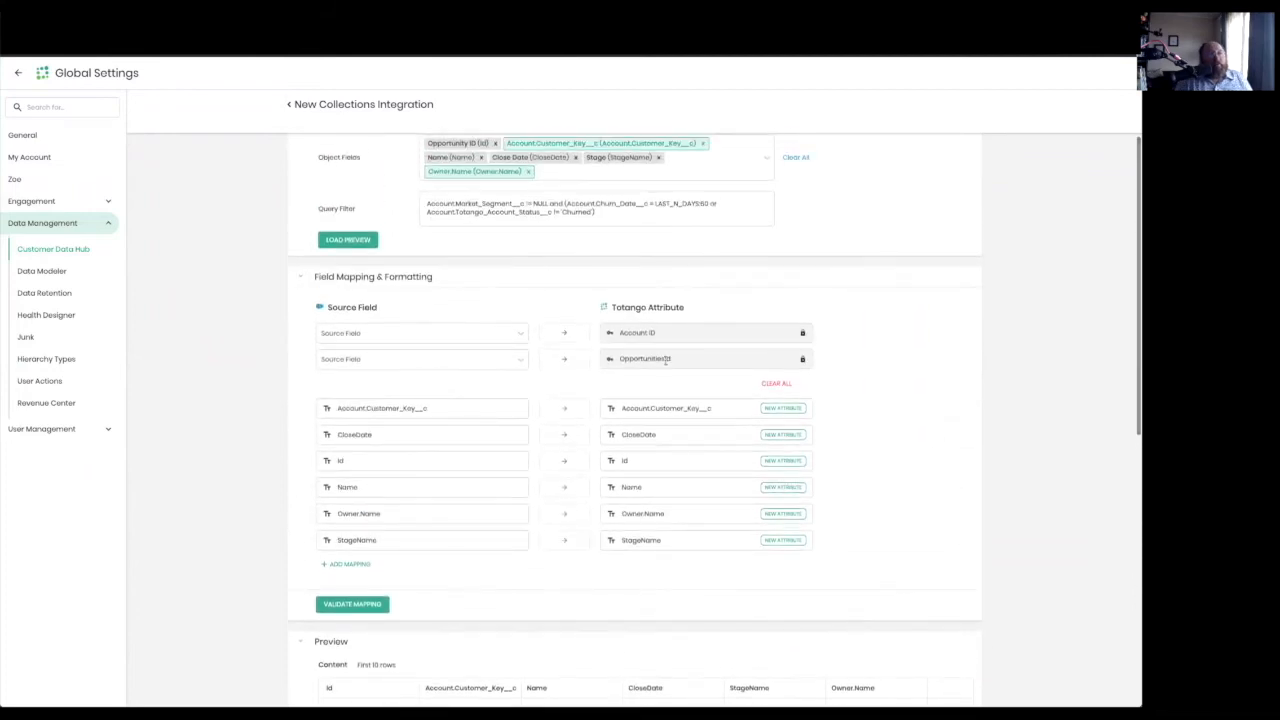
click(528, 337)
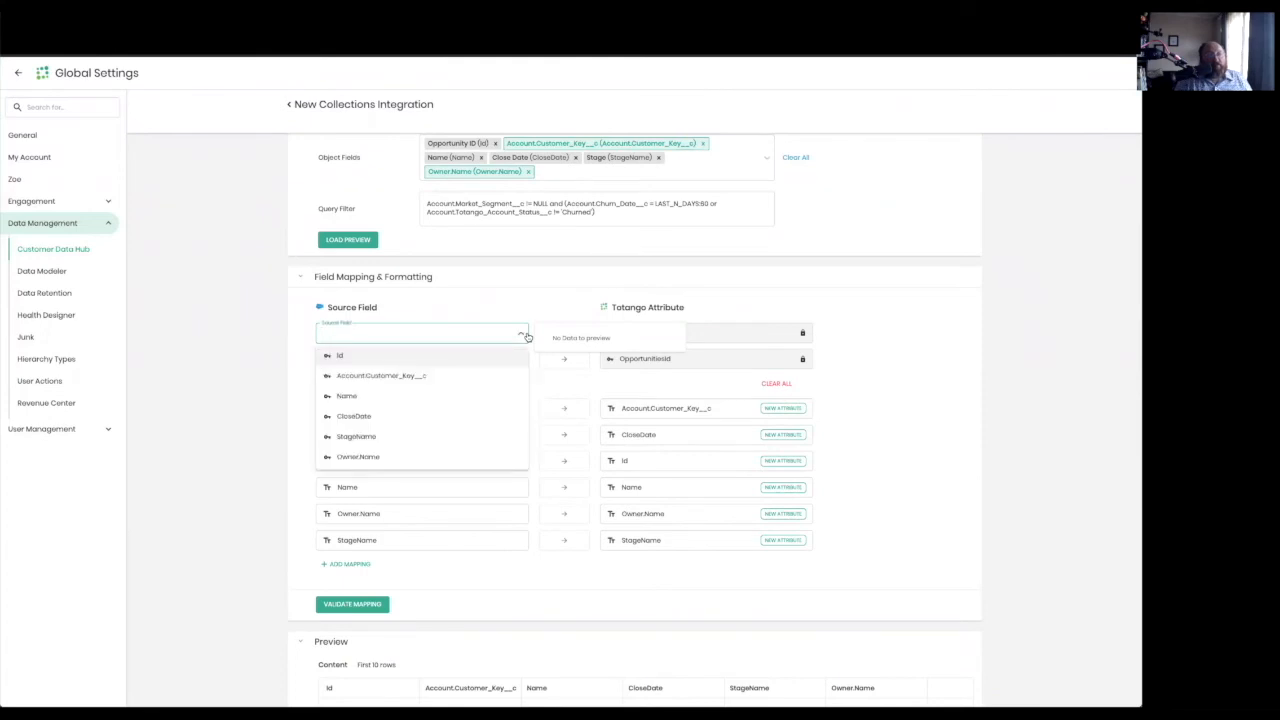
click(781, 305)
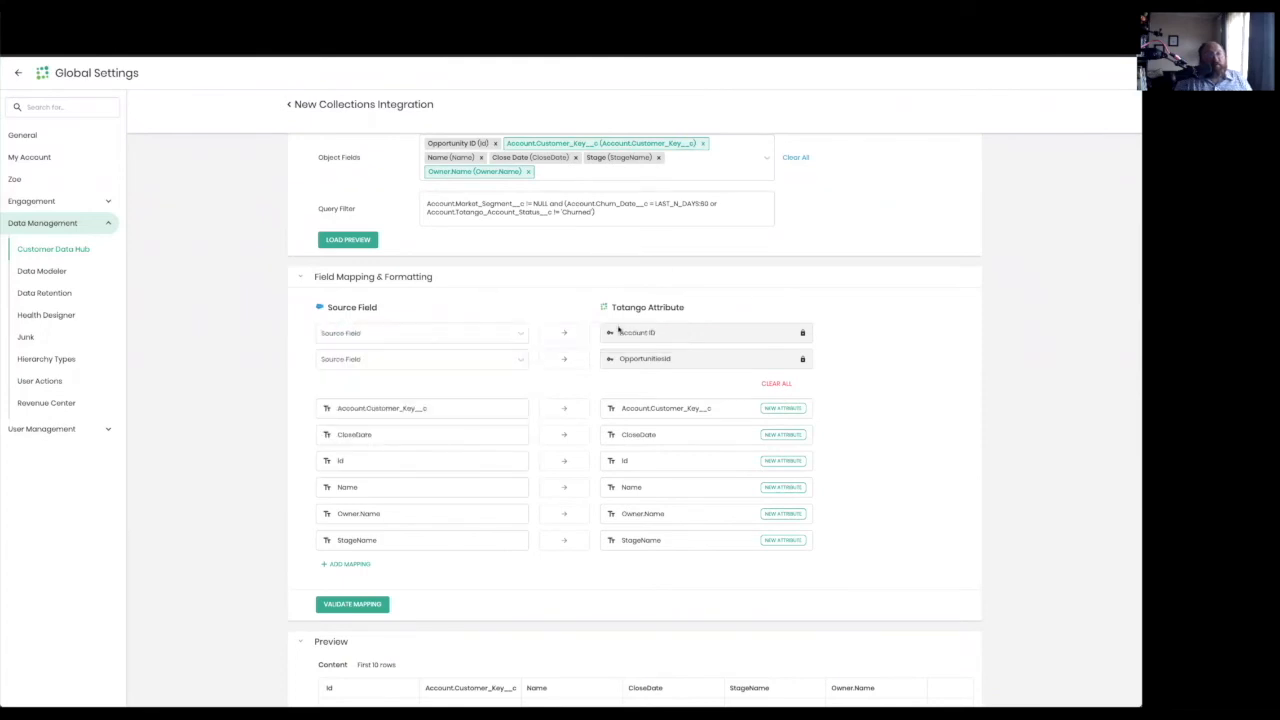
click(523, 336)
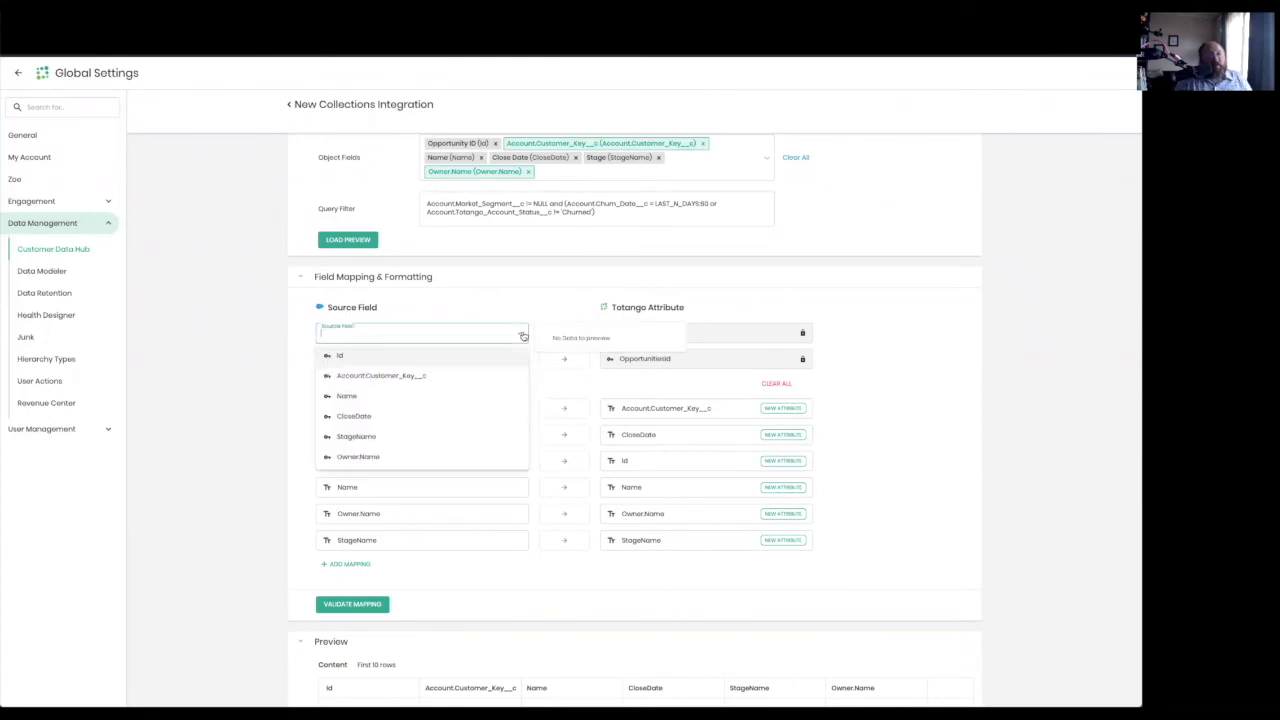
click(415, 377)
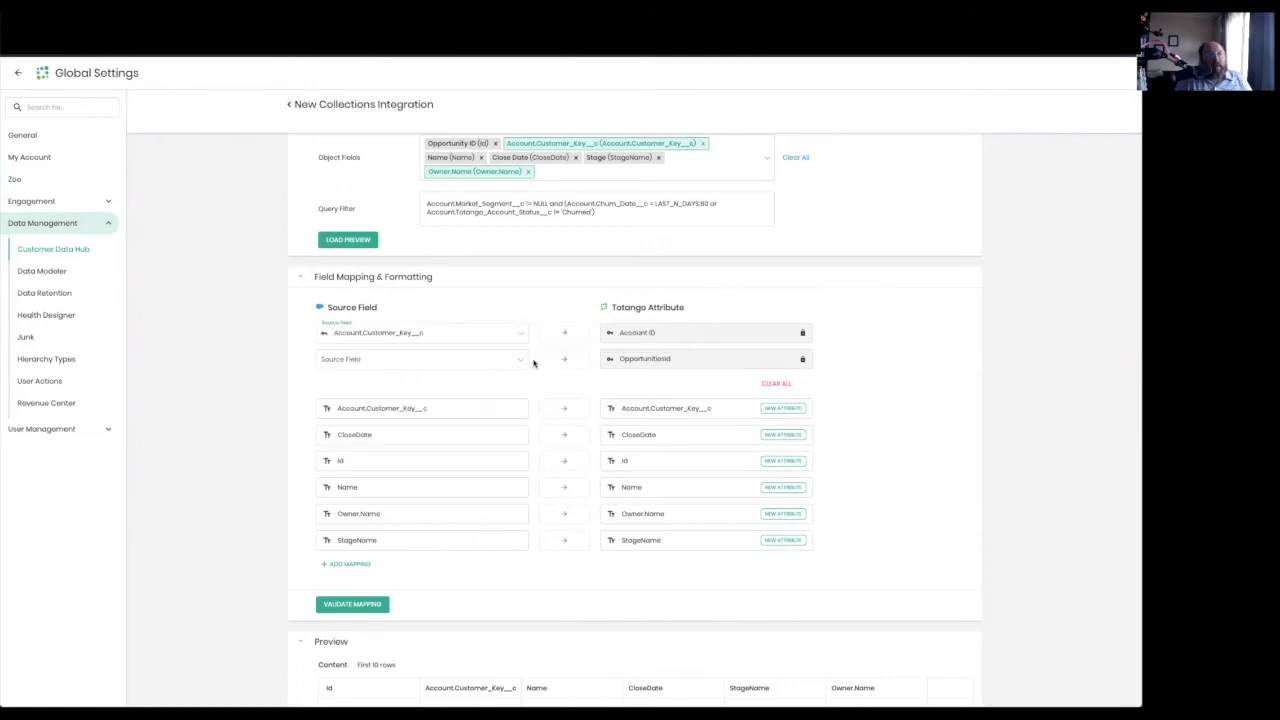
click(518, 363)
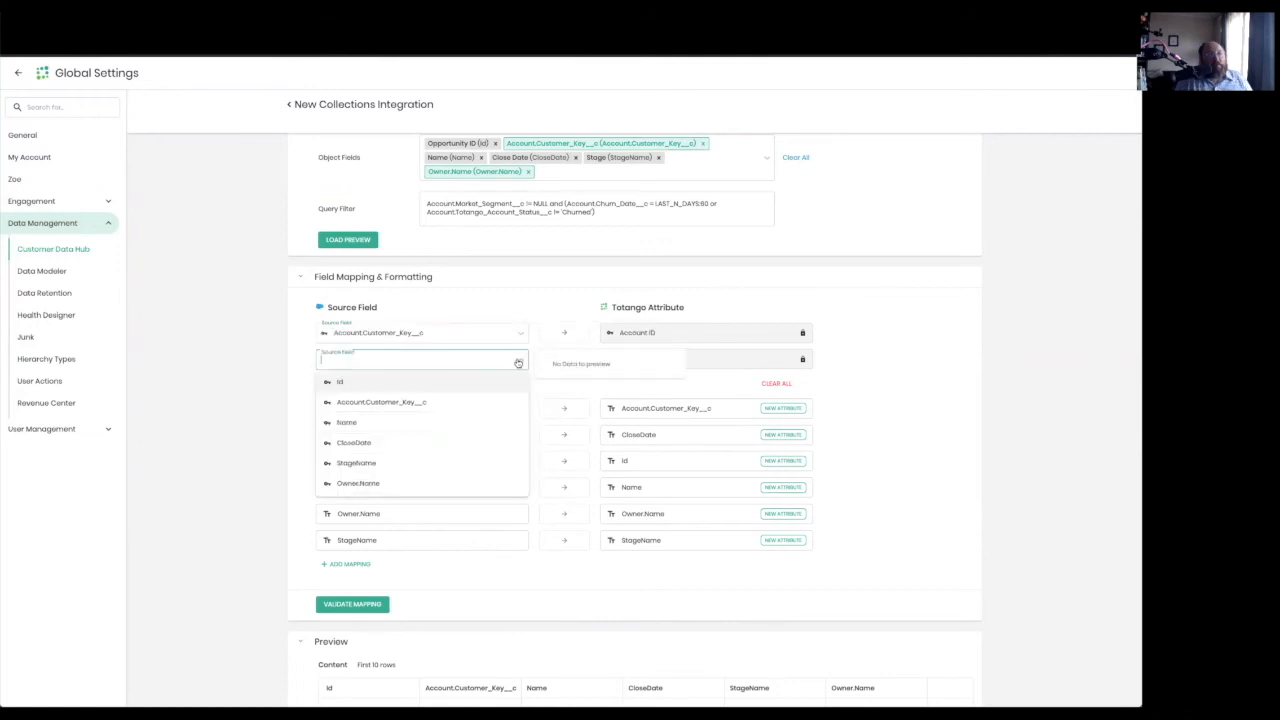
click(364, 381)
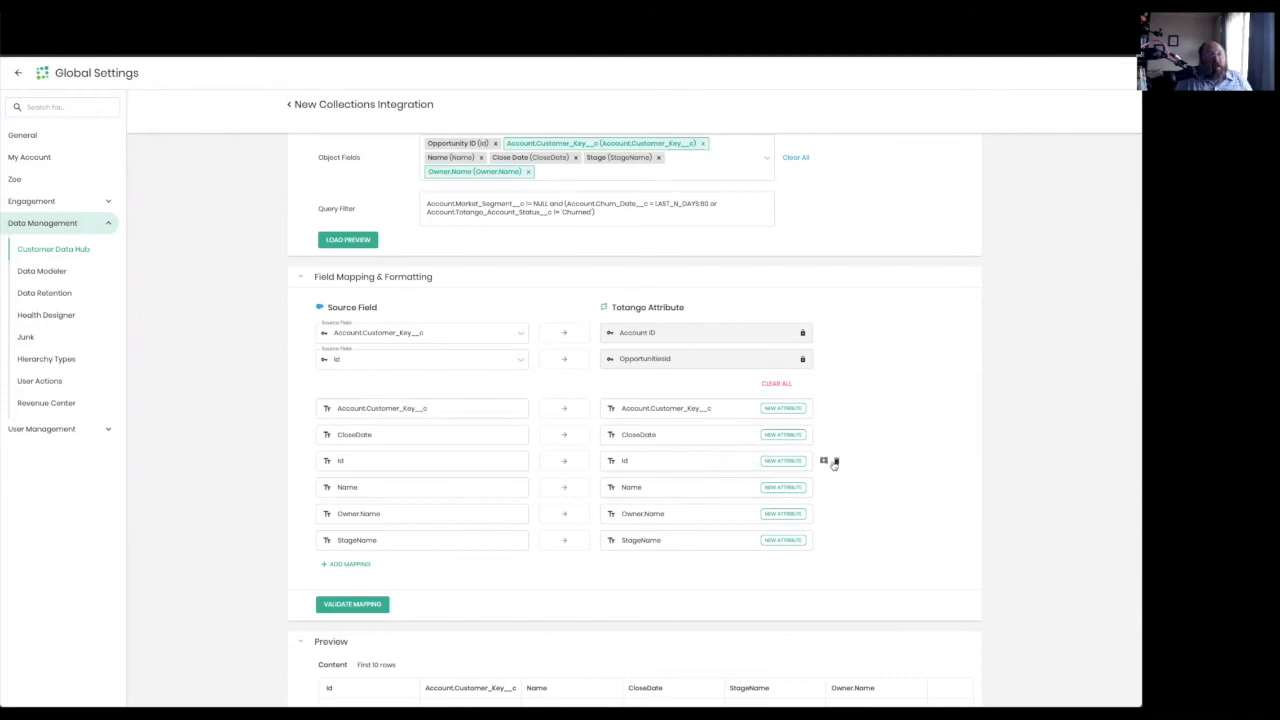
Remove the redundant Id and Account.Customer_Key__c new-attribute mappings
click(836, 460)
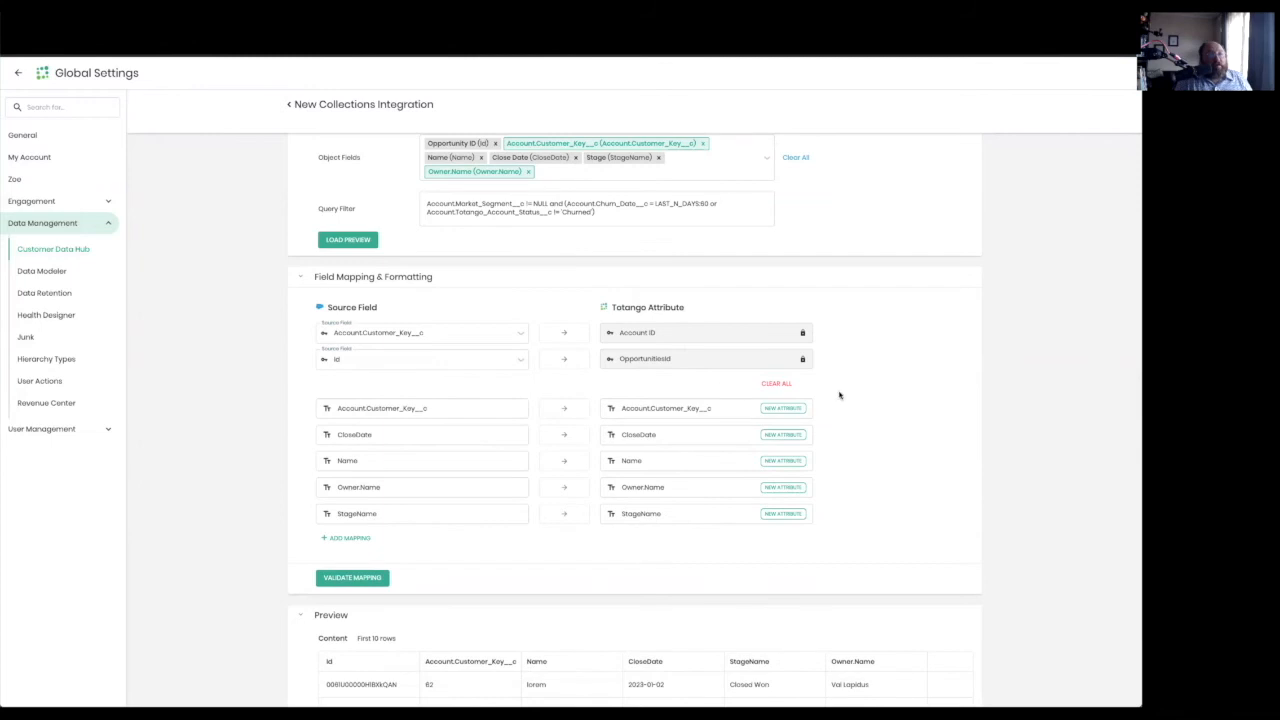
click(837, 409)
Save the CloseDate attribute with type Date and the Name attribute as Text, and validate the mapping
click(823, 434)
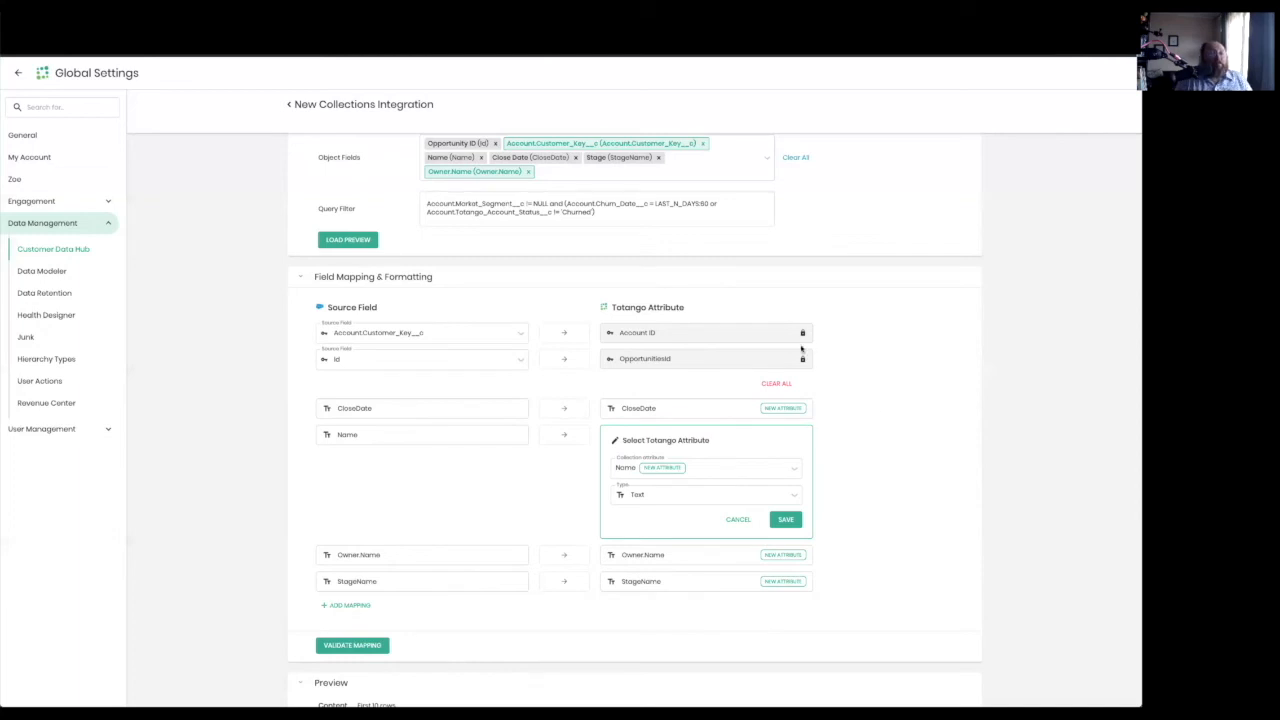
mouse_move(423, 322)
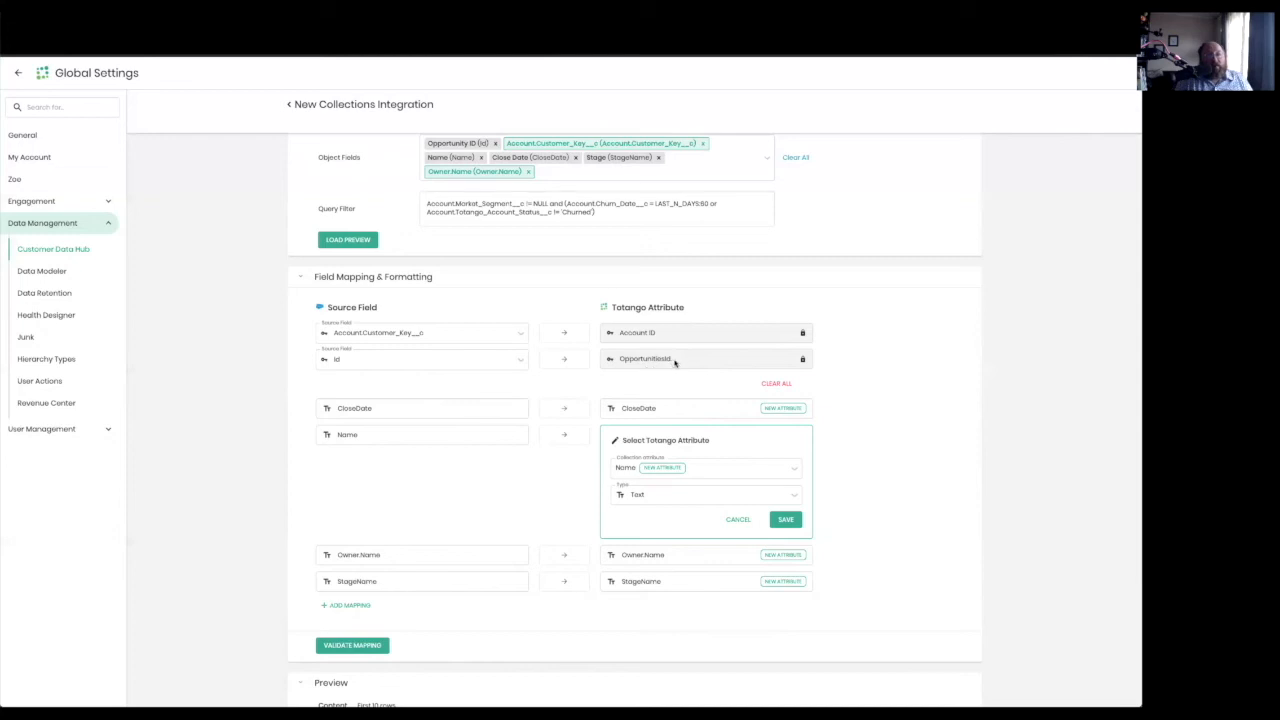
click(677, 410)
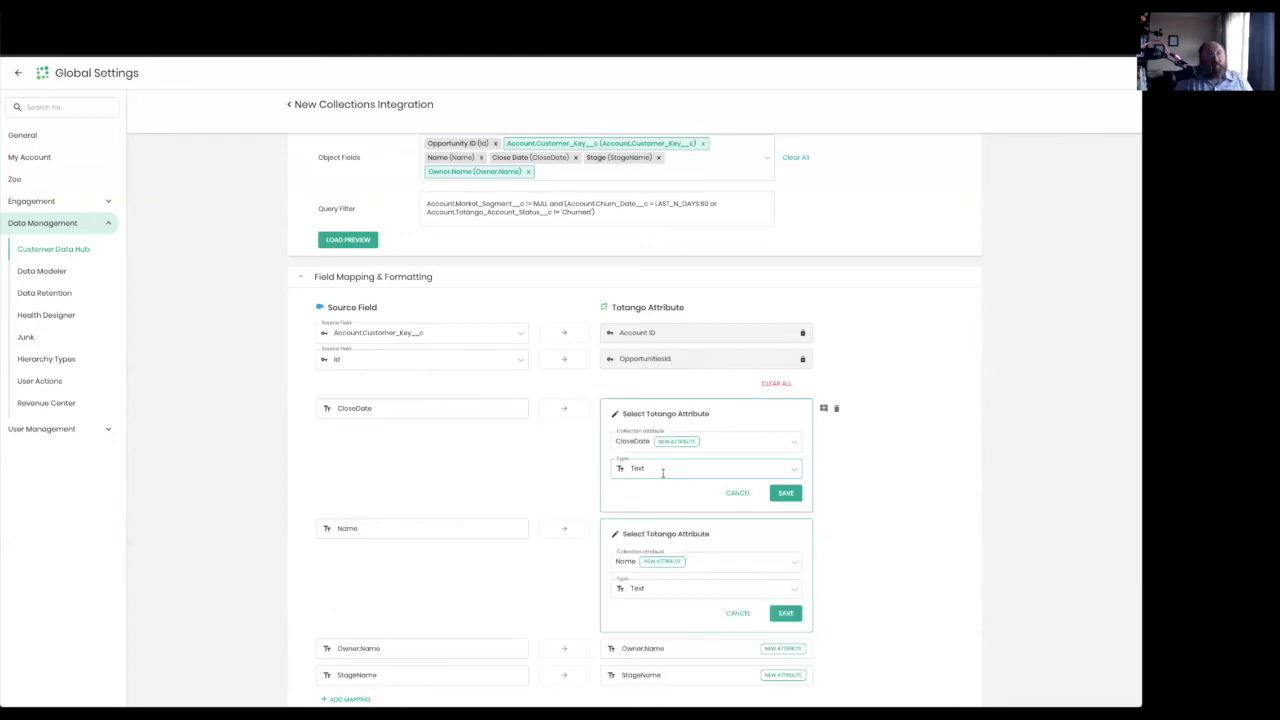
click(662, 470)
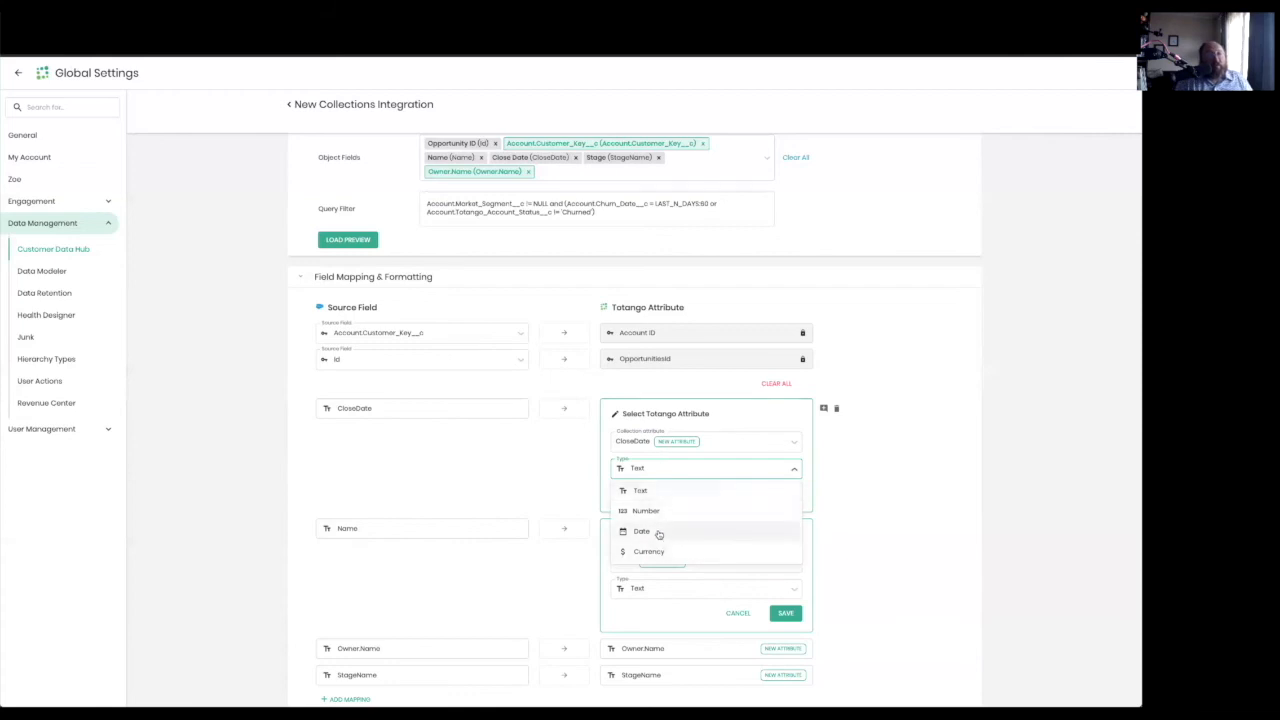
click(659, 532)
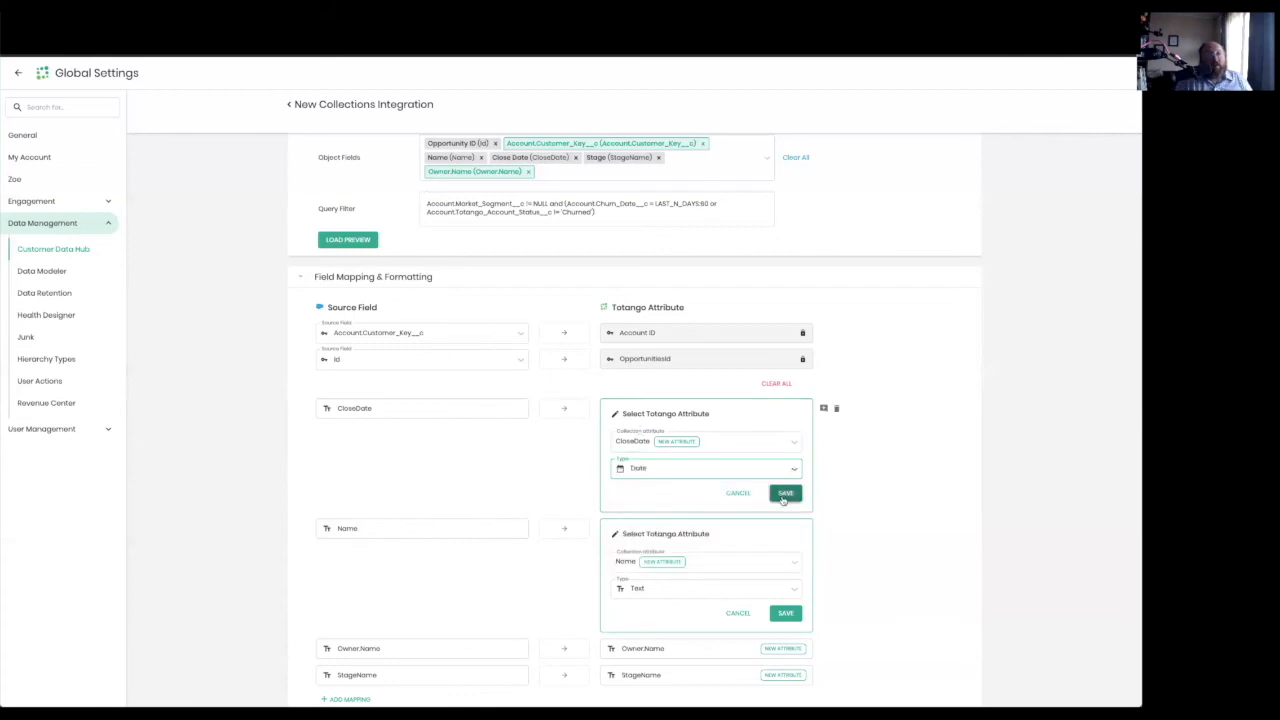
click(786, 491)
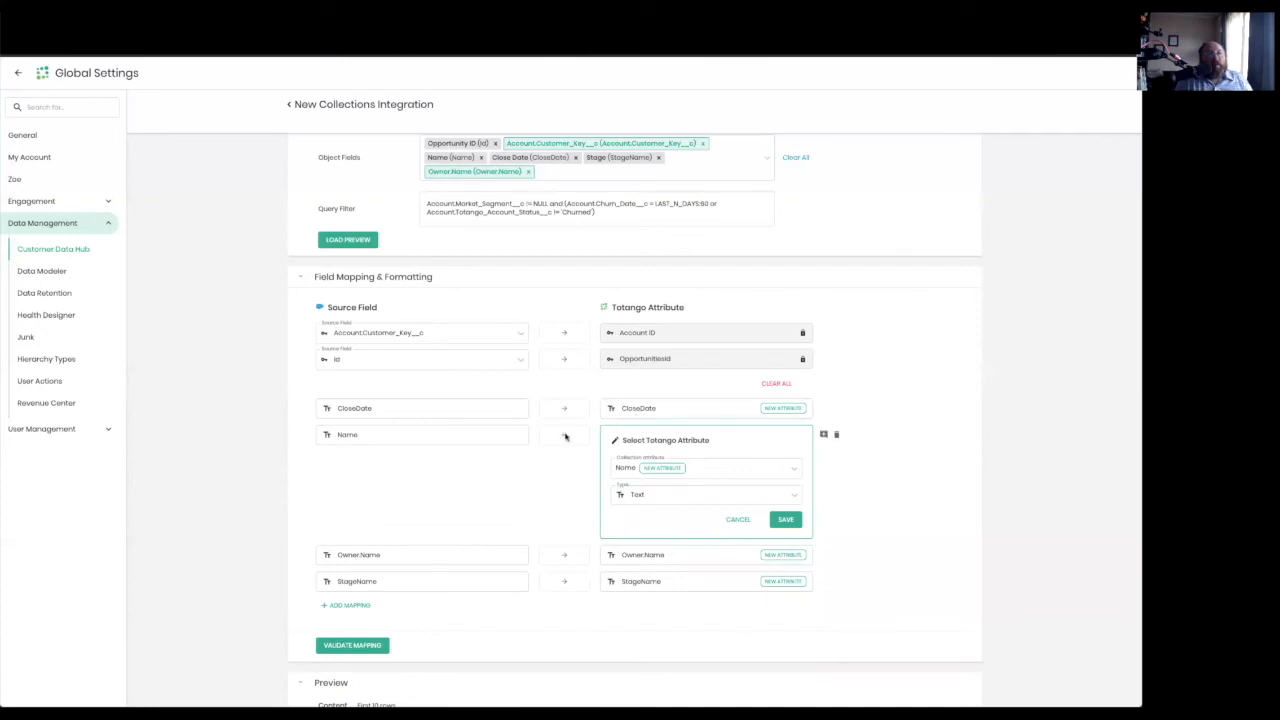
click(786, 519)
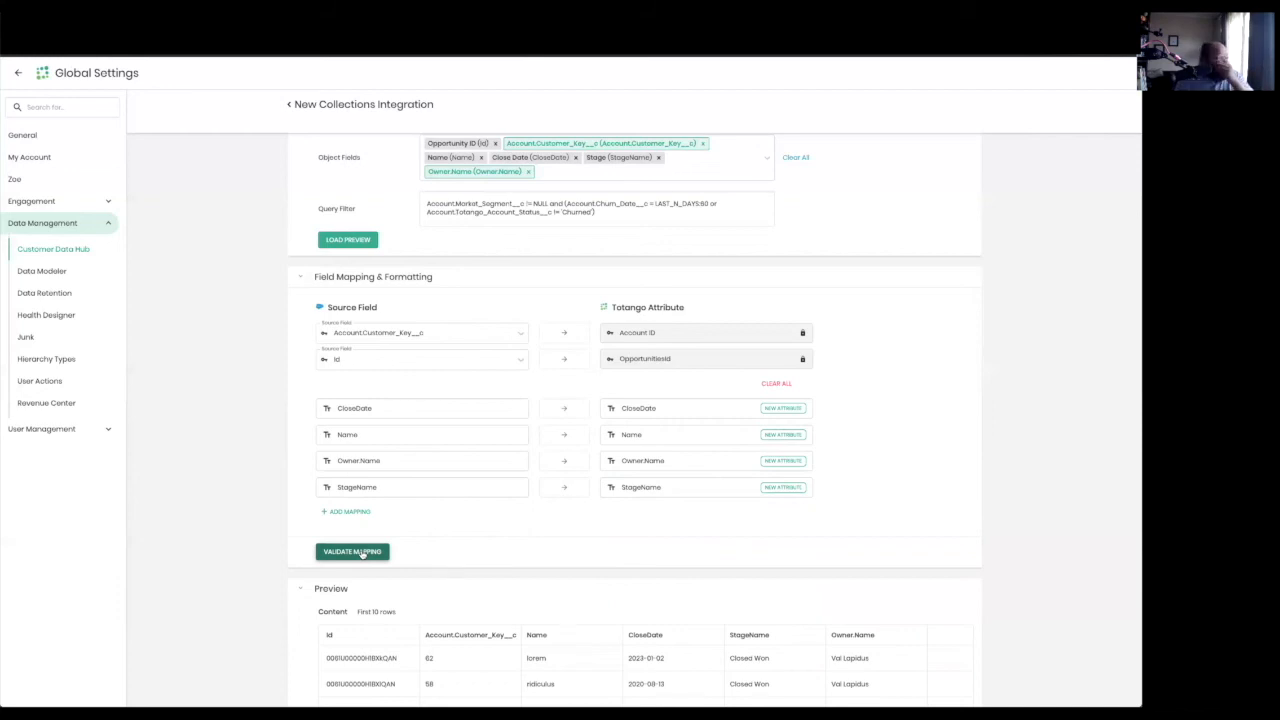
click(352, 552)
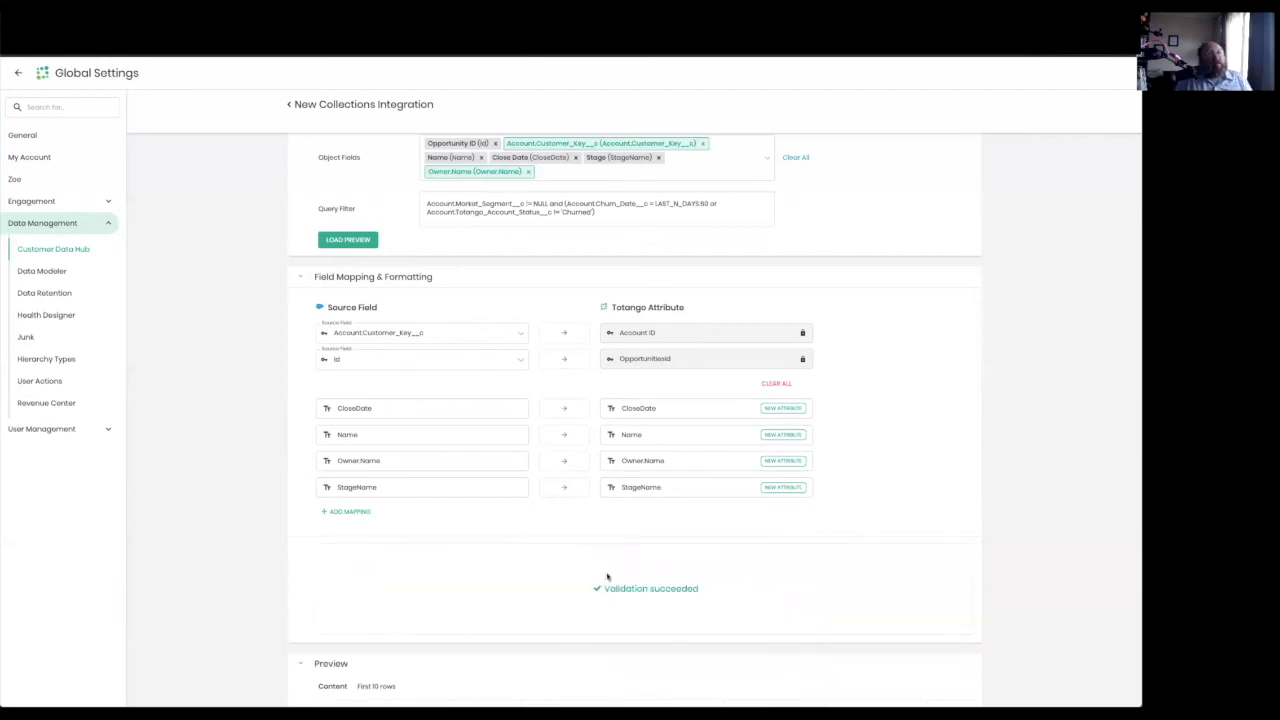
Schedule the collections integration to run hourly, every 1 hour, and save and sync it
scroll(607, 576, down, 5)
scroll(607, 576, down, 2)
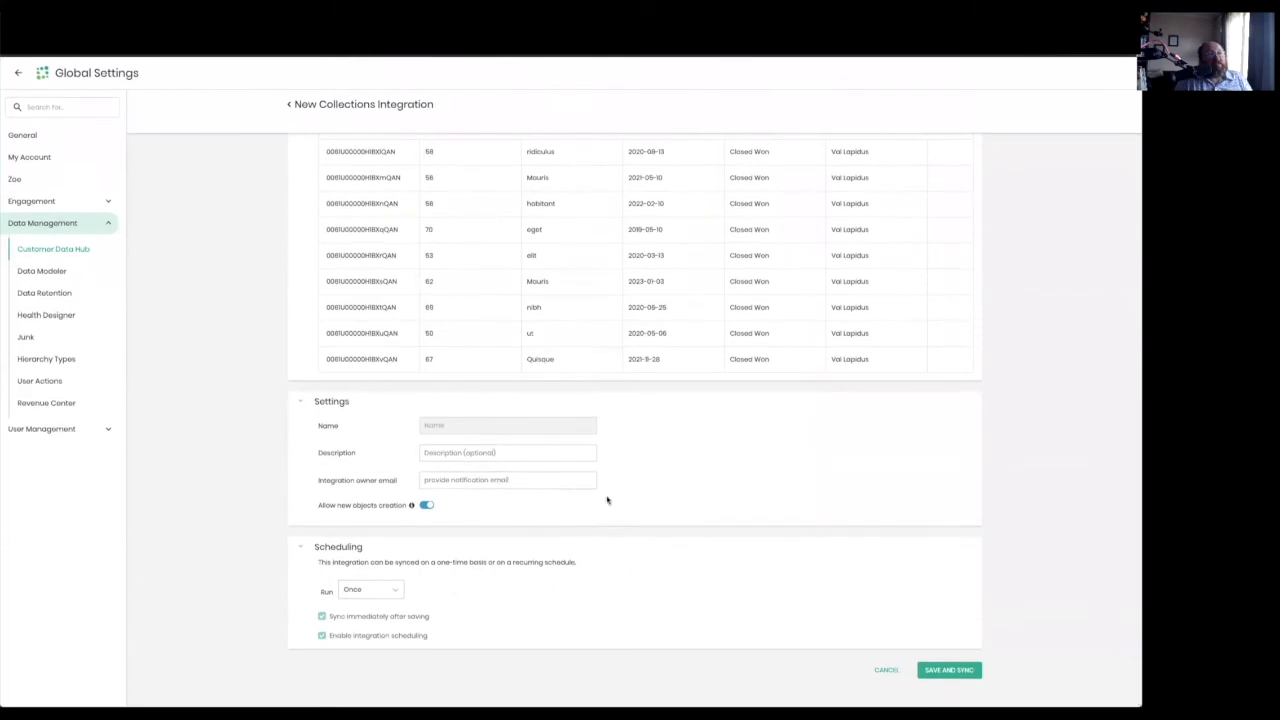
click(455, 403)
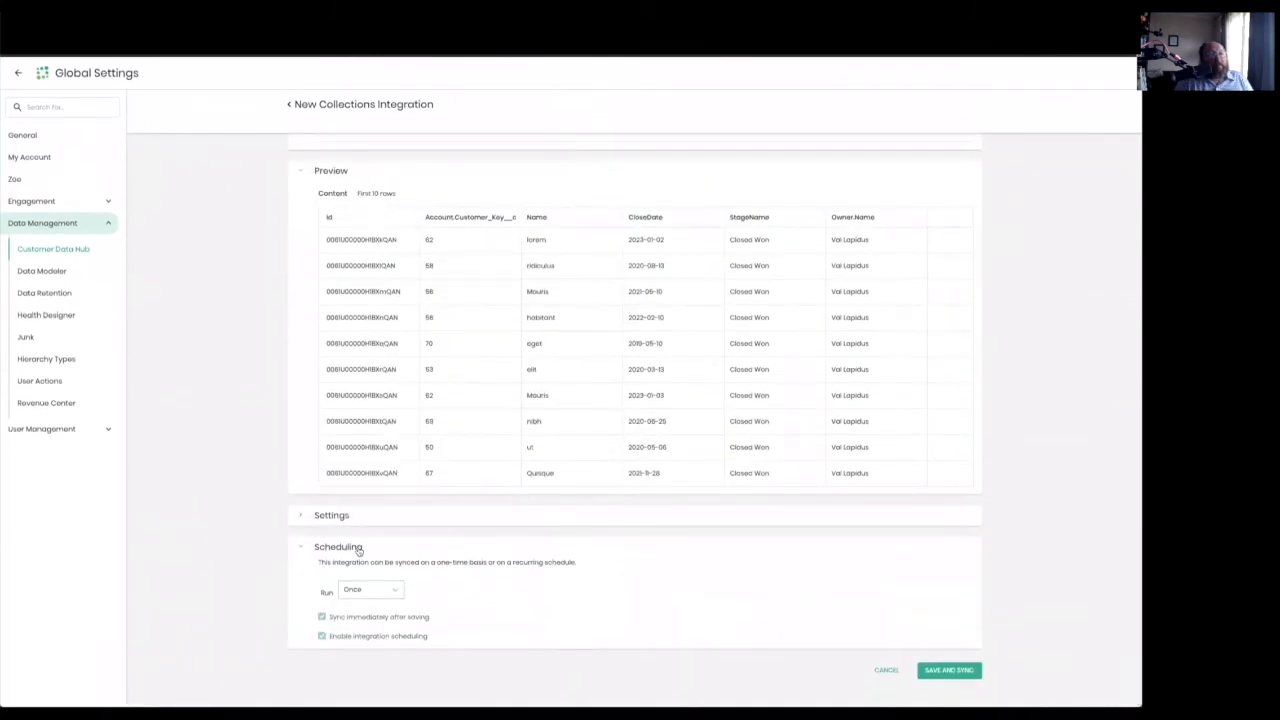
click(395, 590)
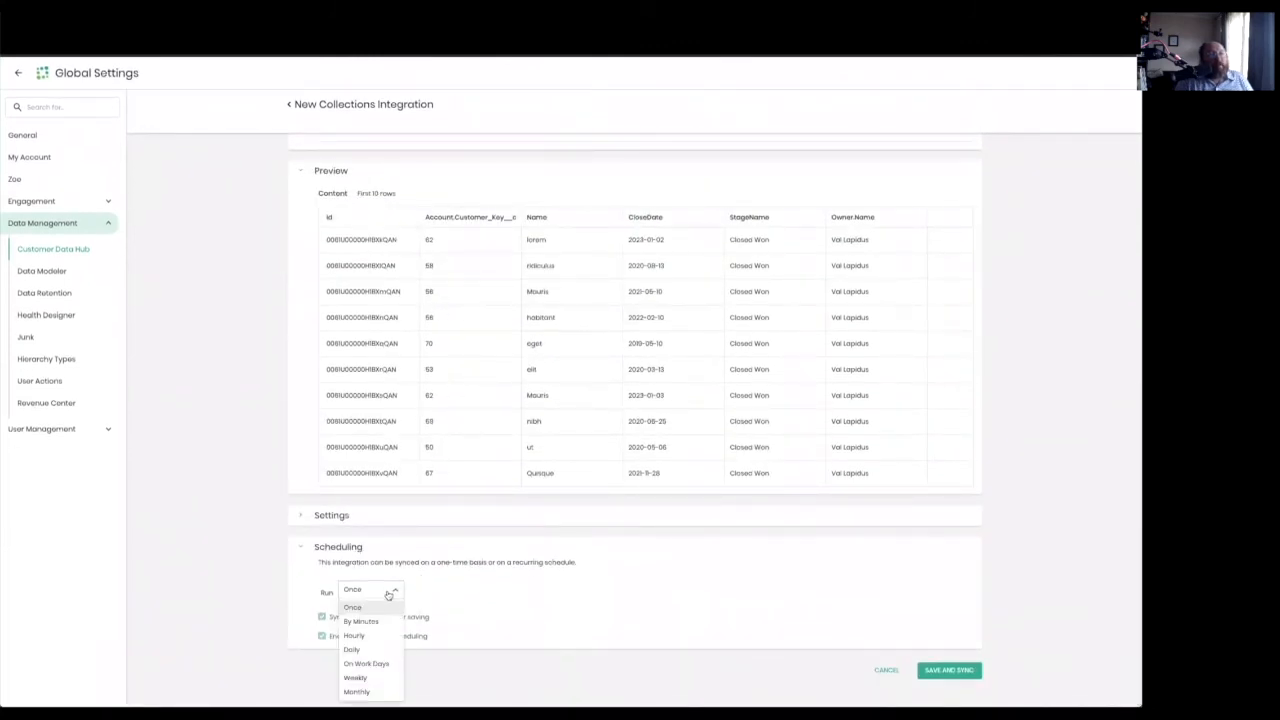
click(357, 637)
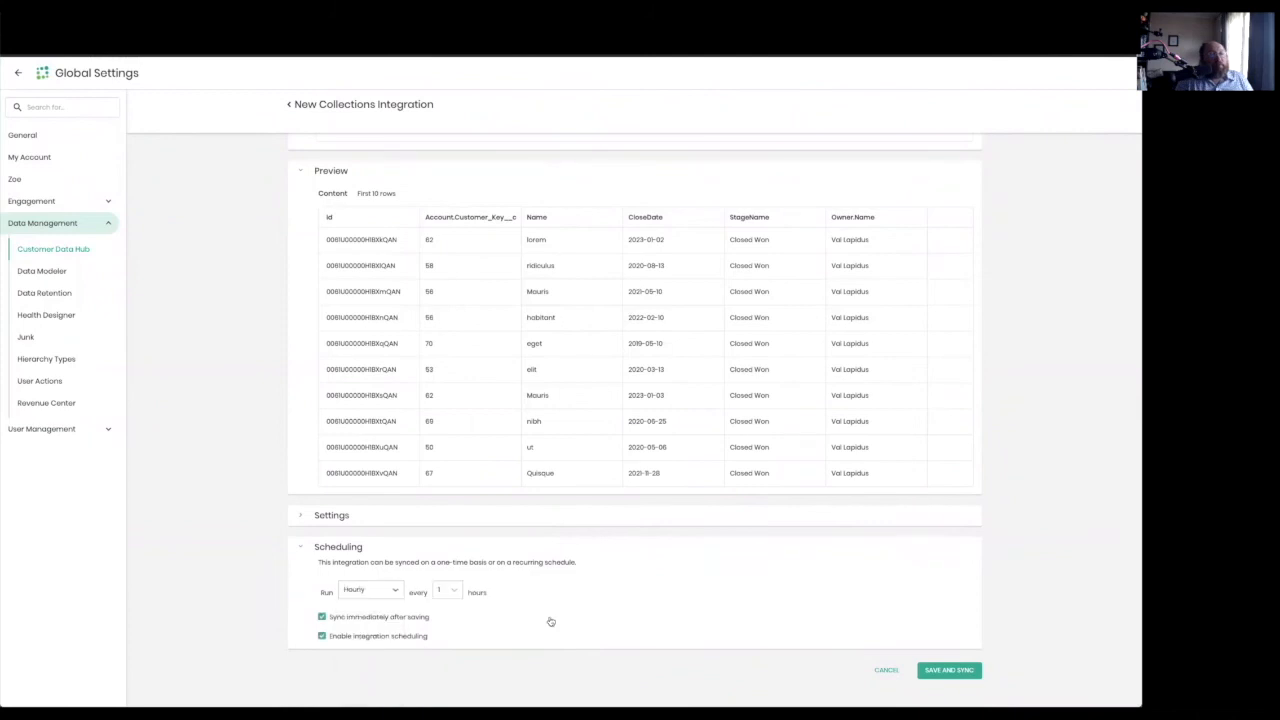
click(964, 675)
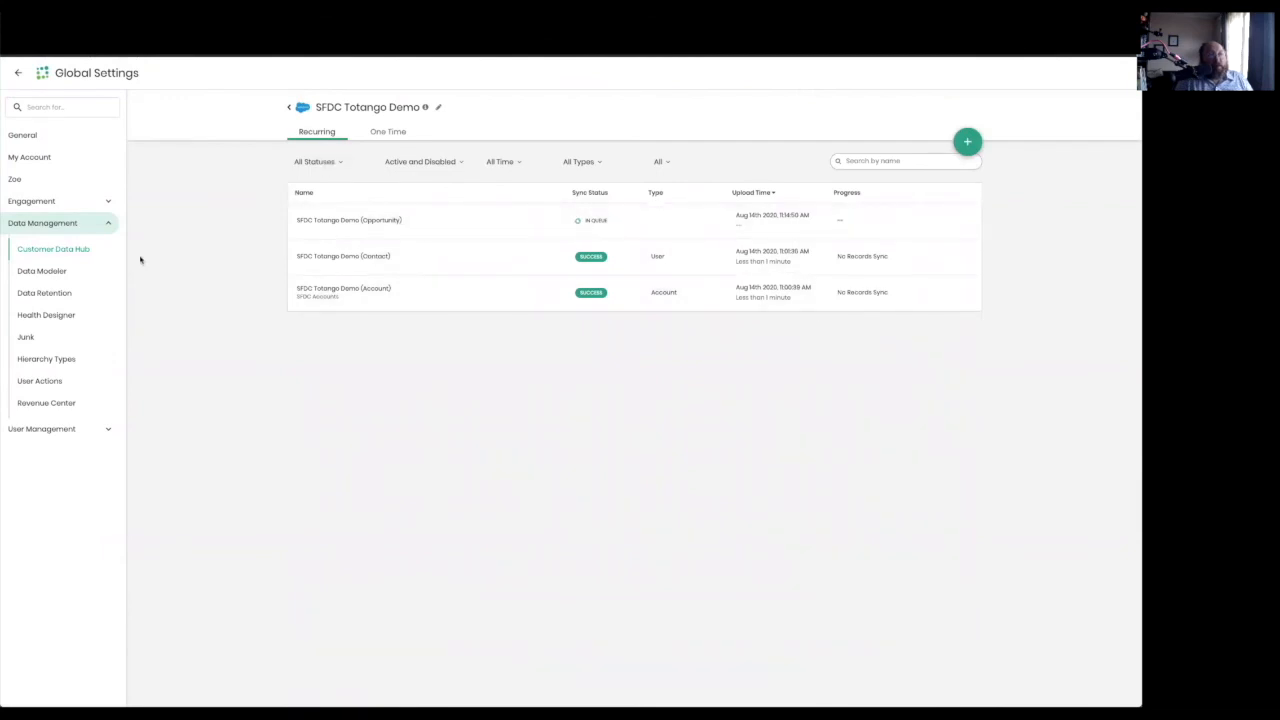
click(62, 280)
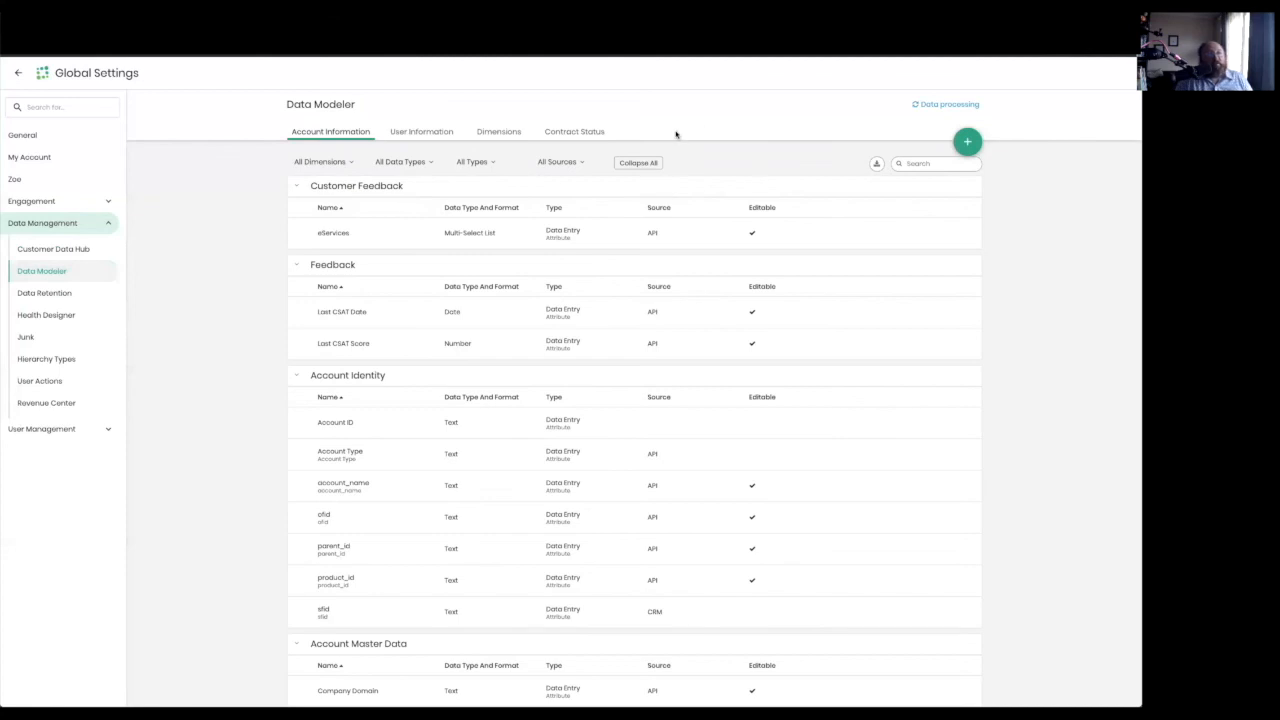
click(926, 162)
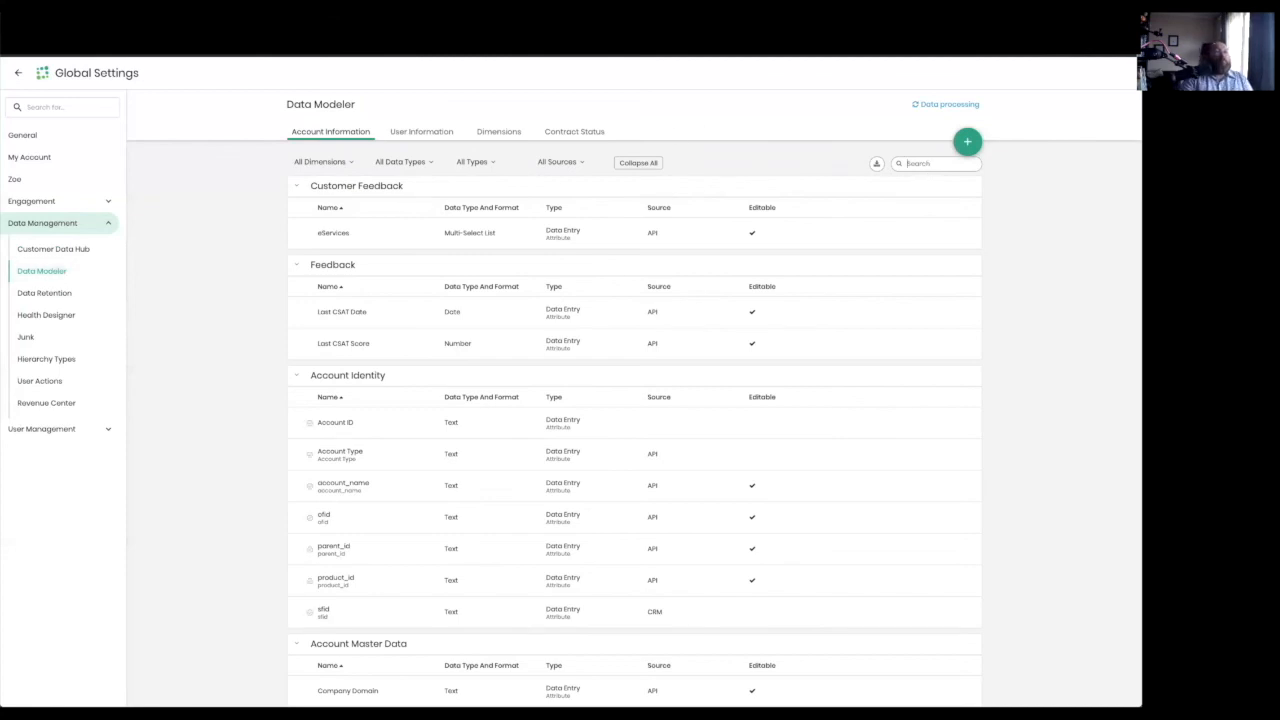
text(opportunti)
key(BackSpace)
key(BackSpace)
key(BackSpace)
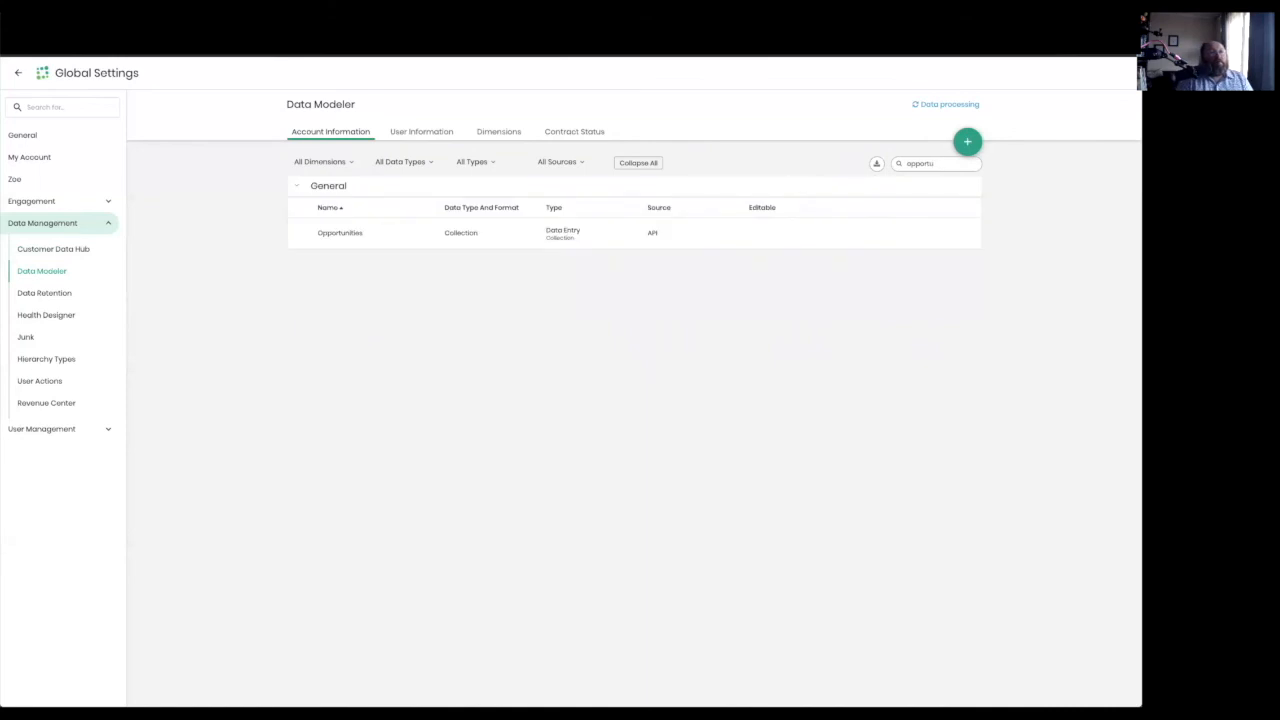
click(476, 241)
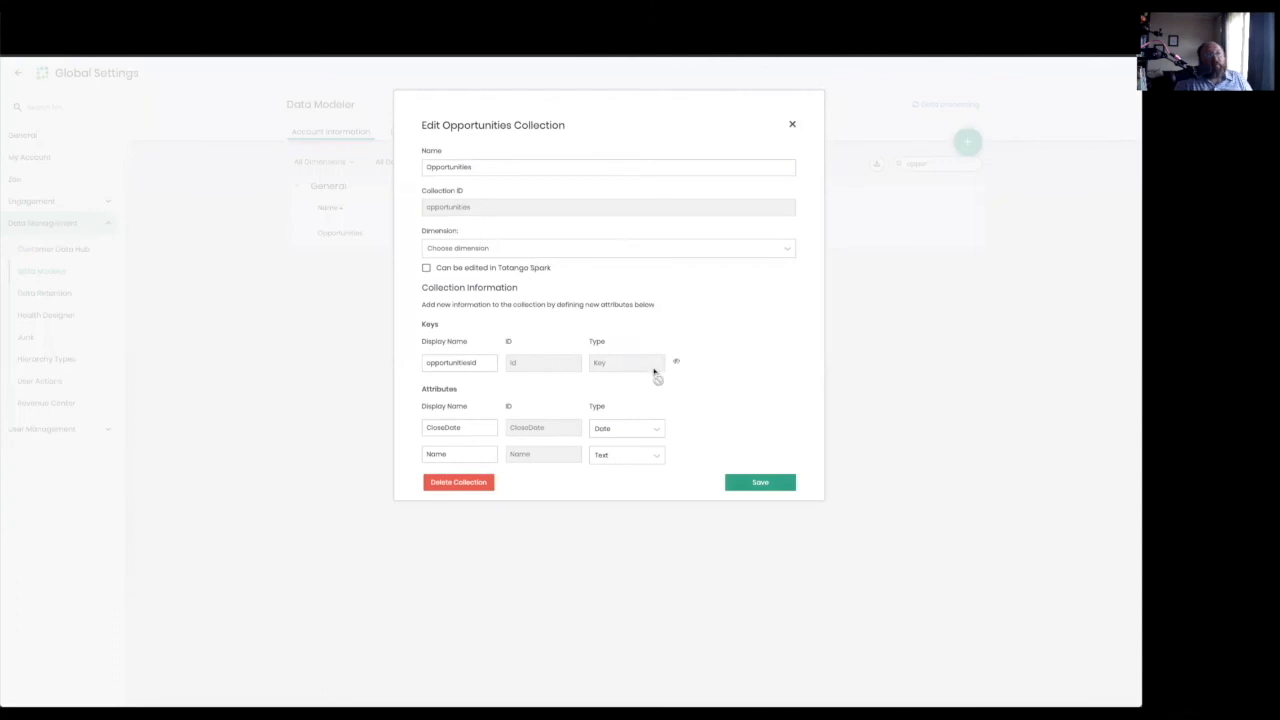
scroll(690, 423, down, 2)
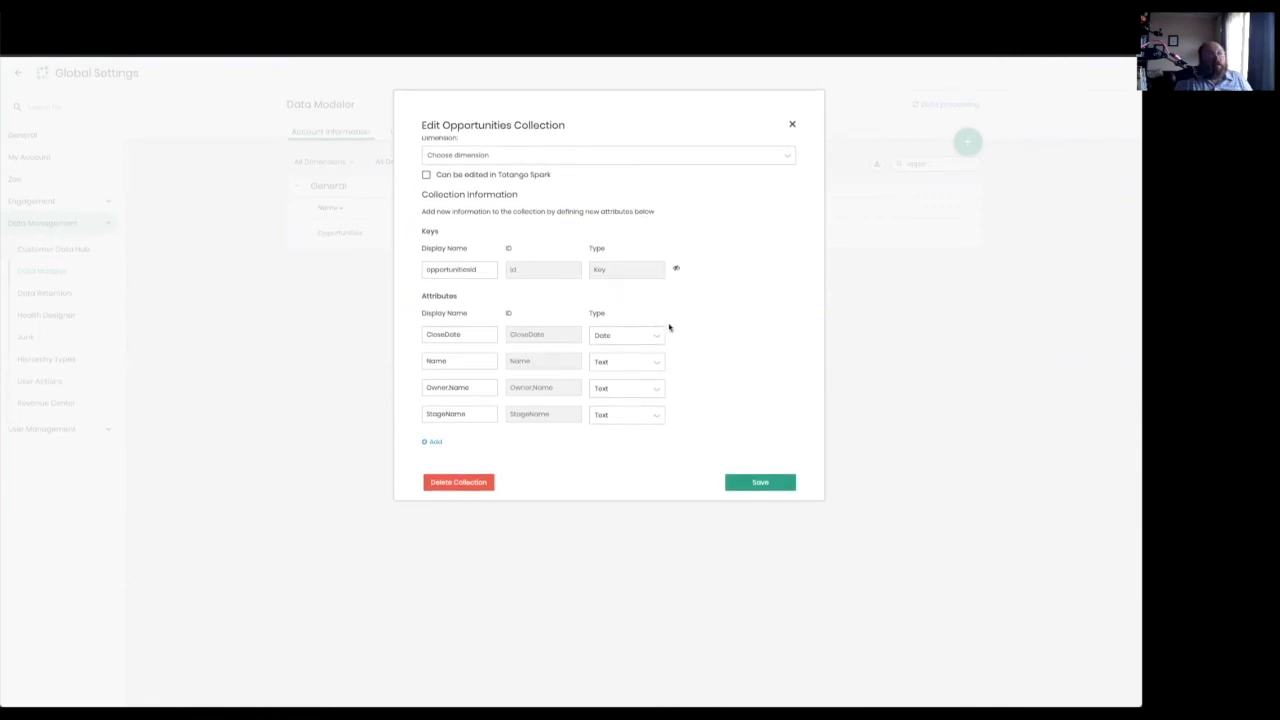
Rename the CloseDate attribute's display name to "Close Date" and place the Name attribute above it
drag(464, 333, 371, 302)
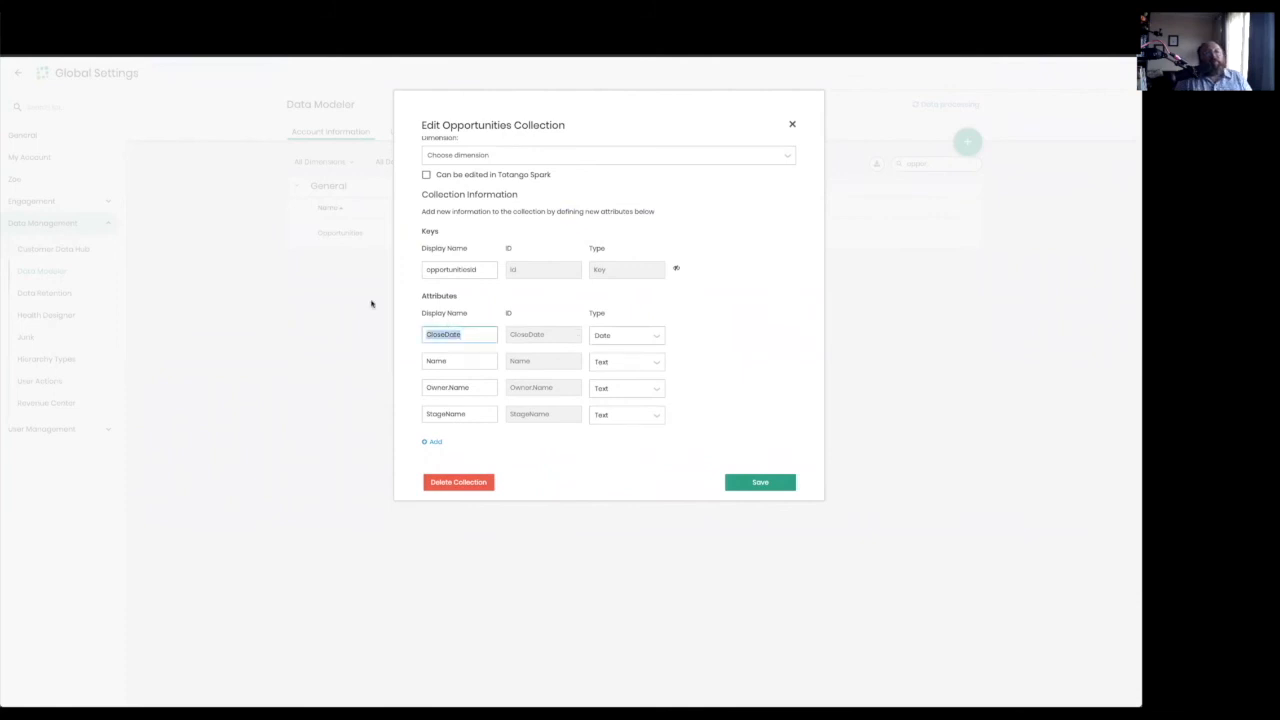
text(Clos)
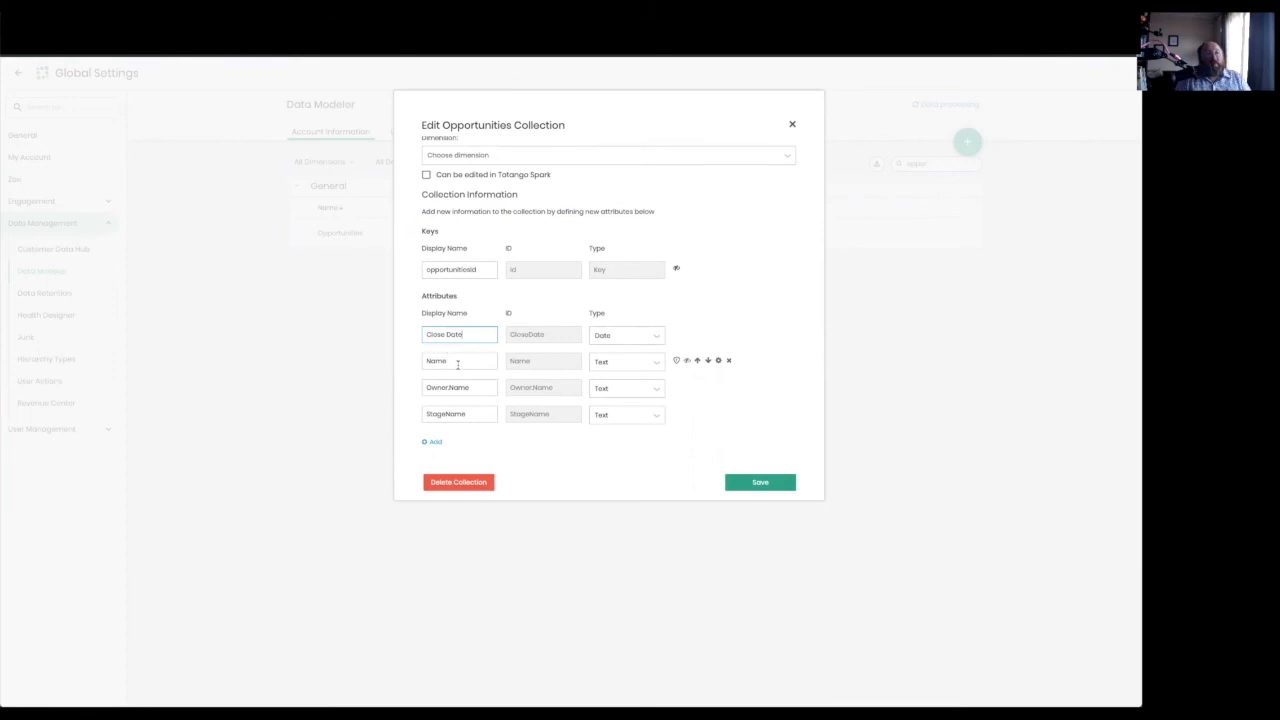
click(698, 360)
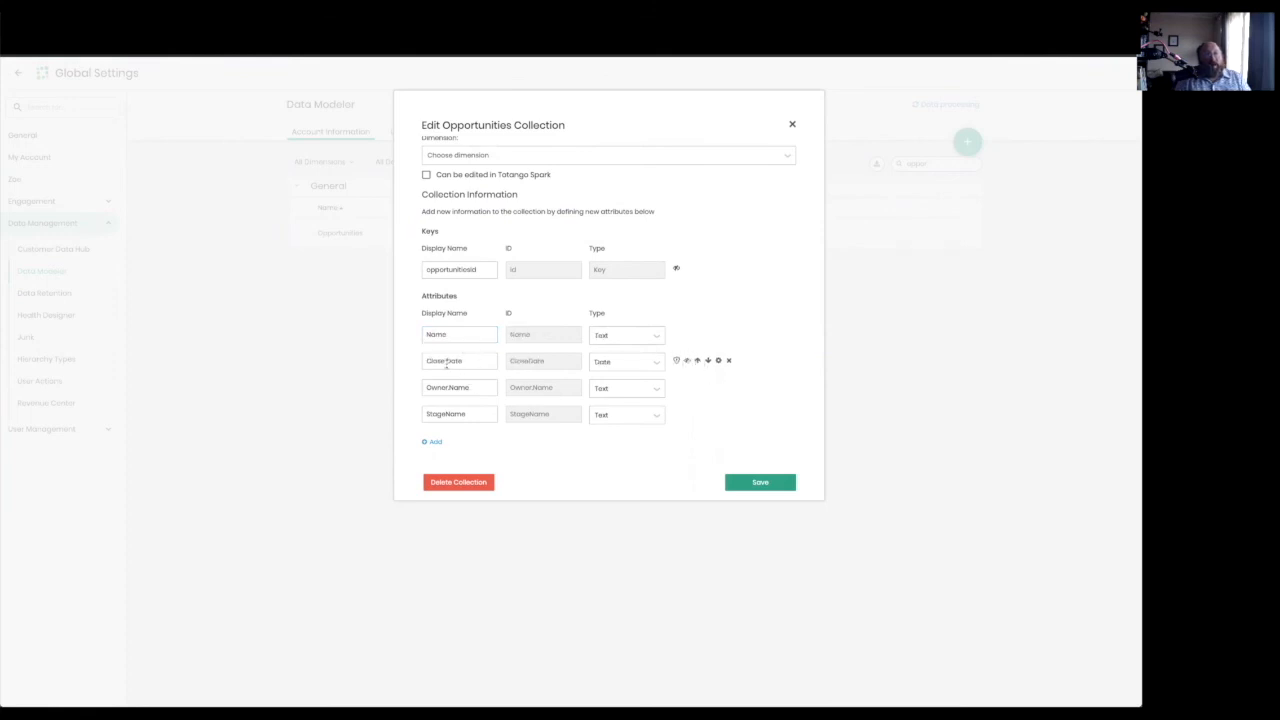
Set the display names of Owner.Name to "Owner" and StageName to "Stage Name", and save the collection
drag(476, 387, 374, 371)
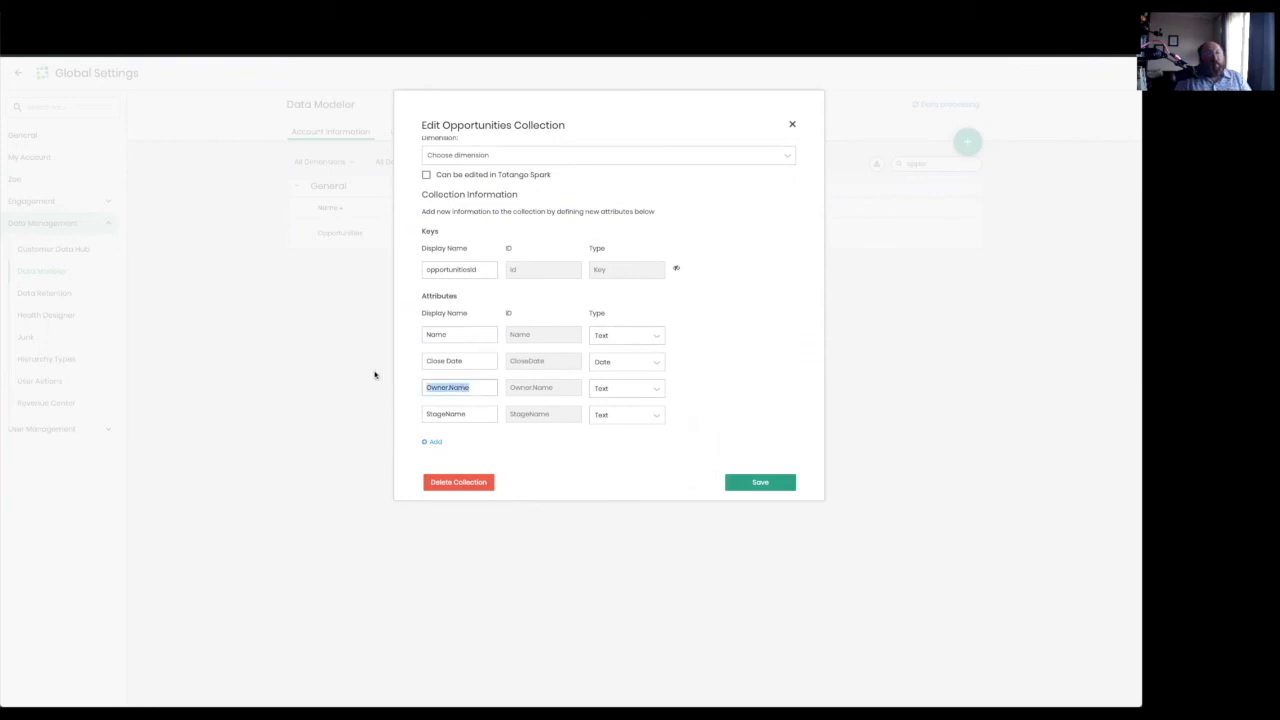
text(Own)
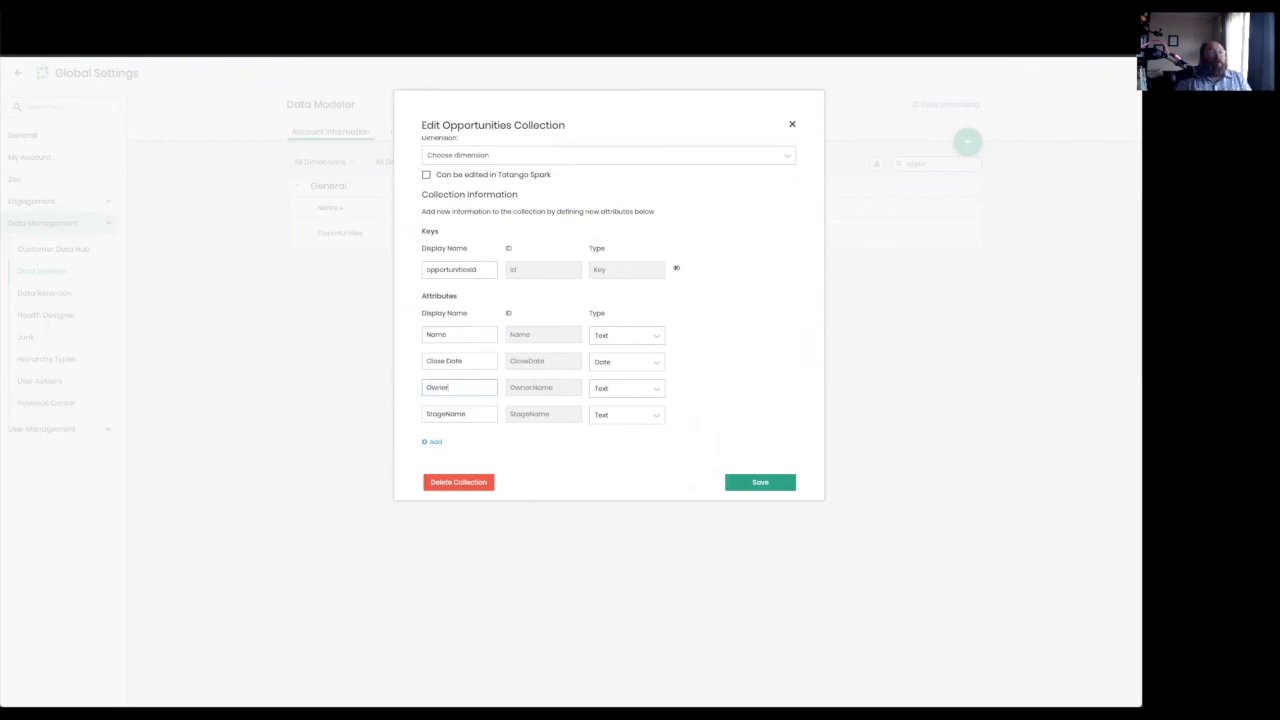
click(447, 414)
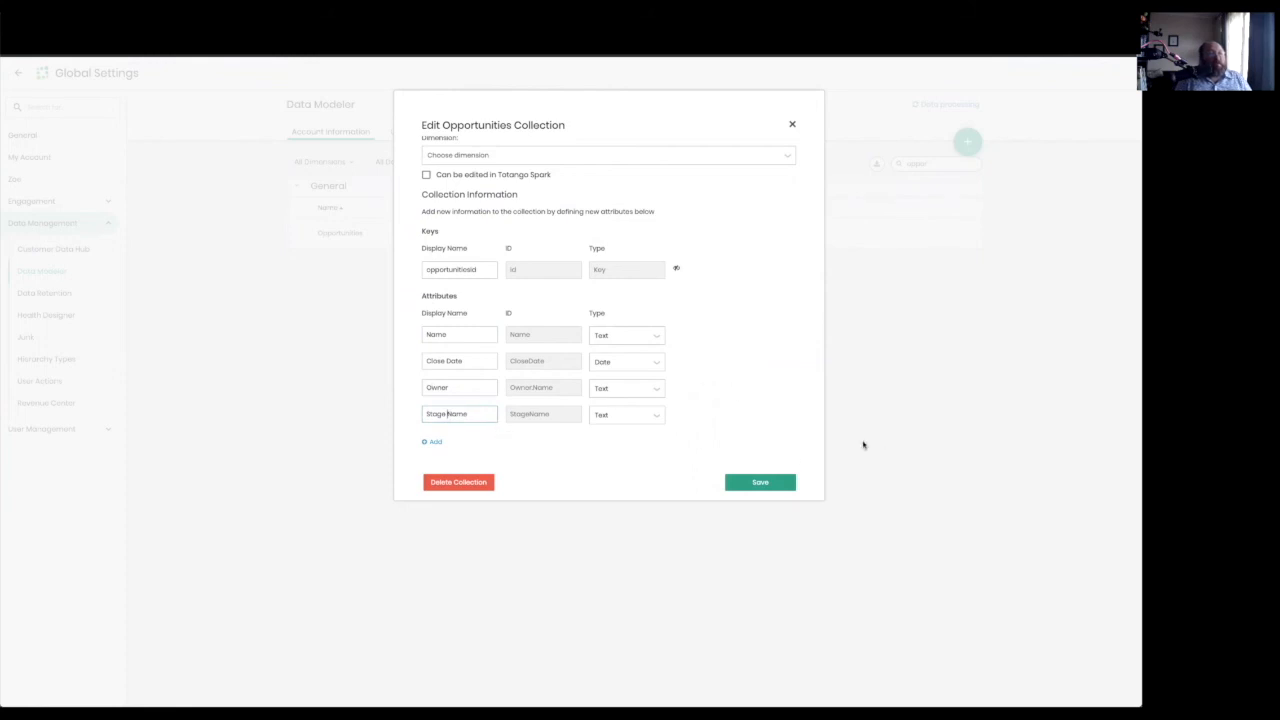
click(760, 483)
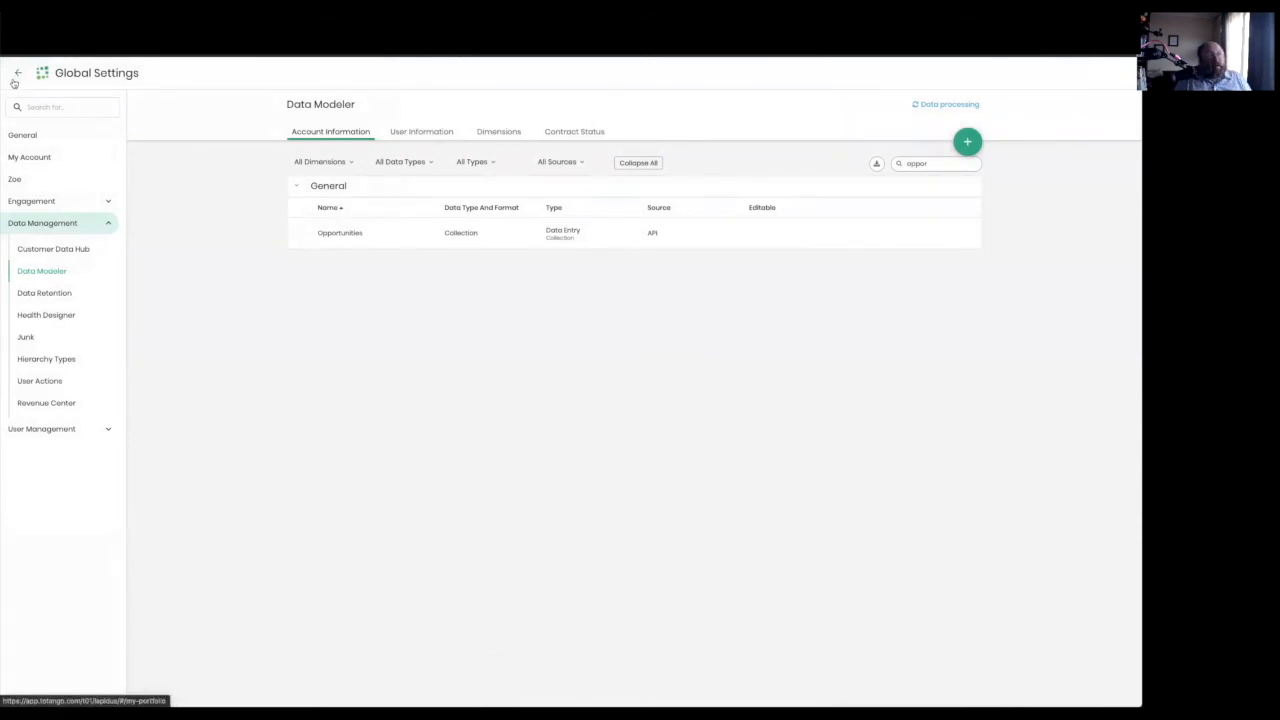
Check the sync details of the SFDC Totango Demo connection's recurring Opportunity integration and review its field mapping
click(55, 250)
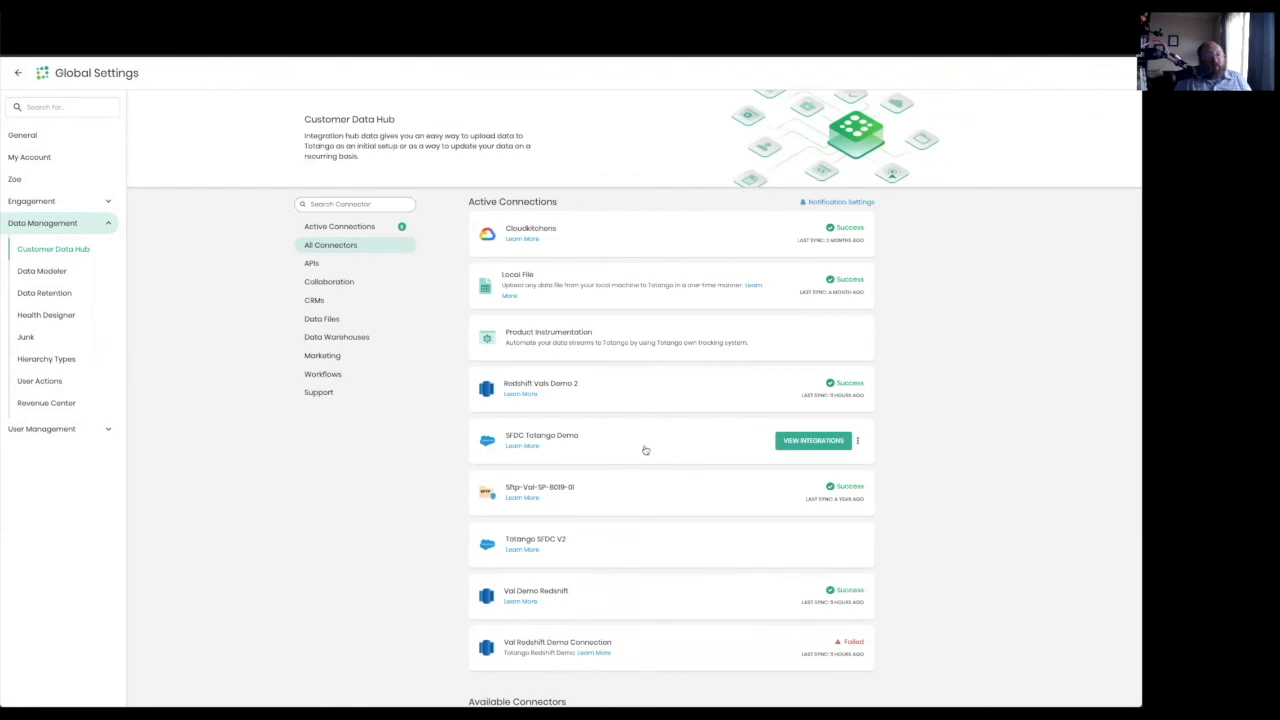
click(645, 450)
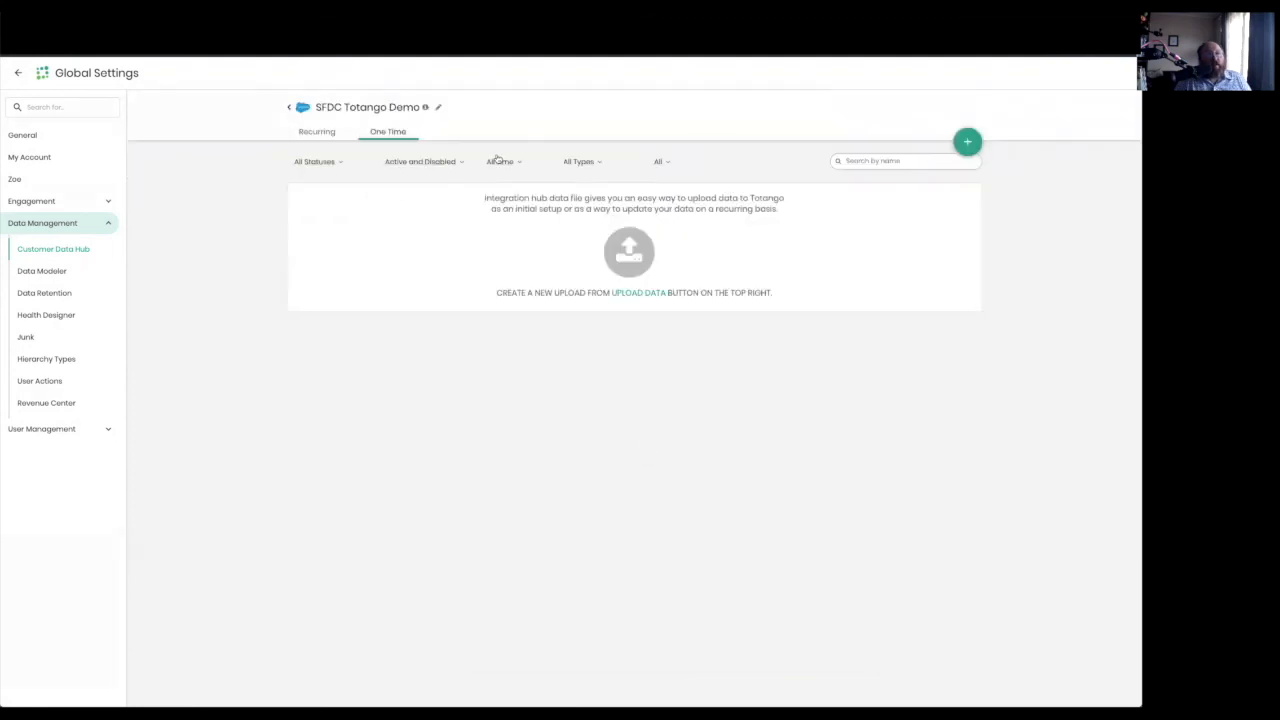
click(312, 137)
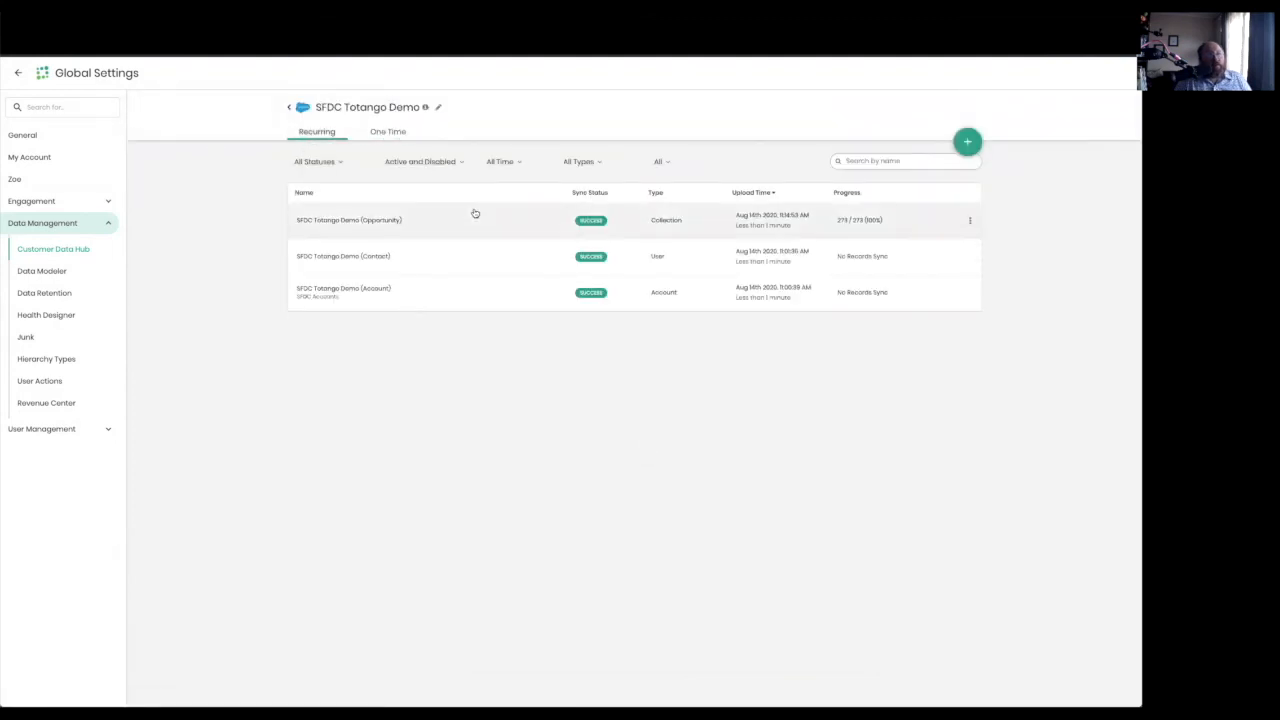
click(932, 224)
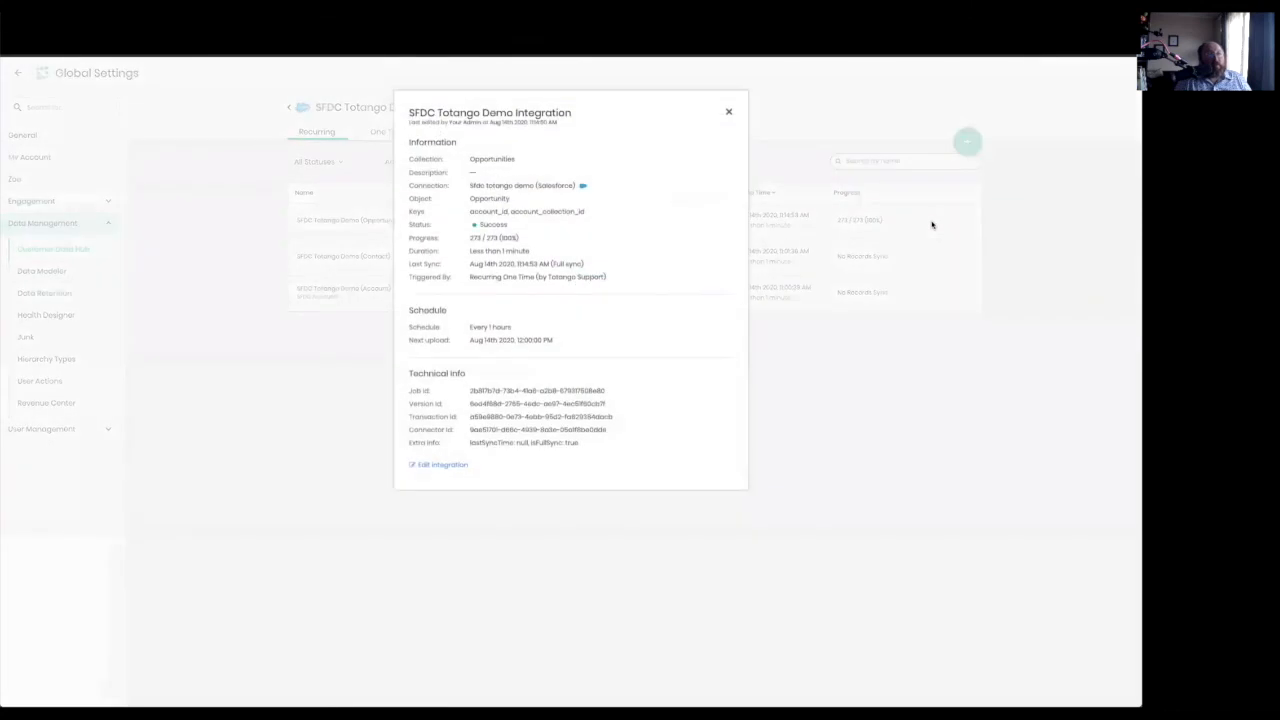
click(440, 465)
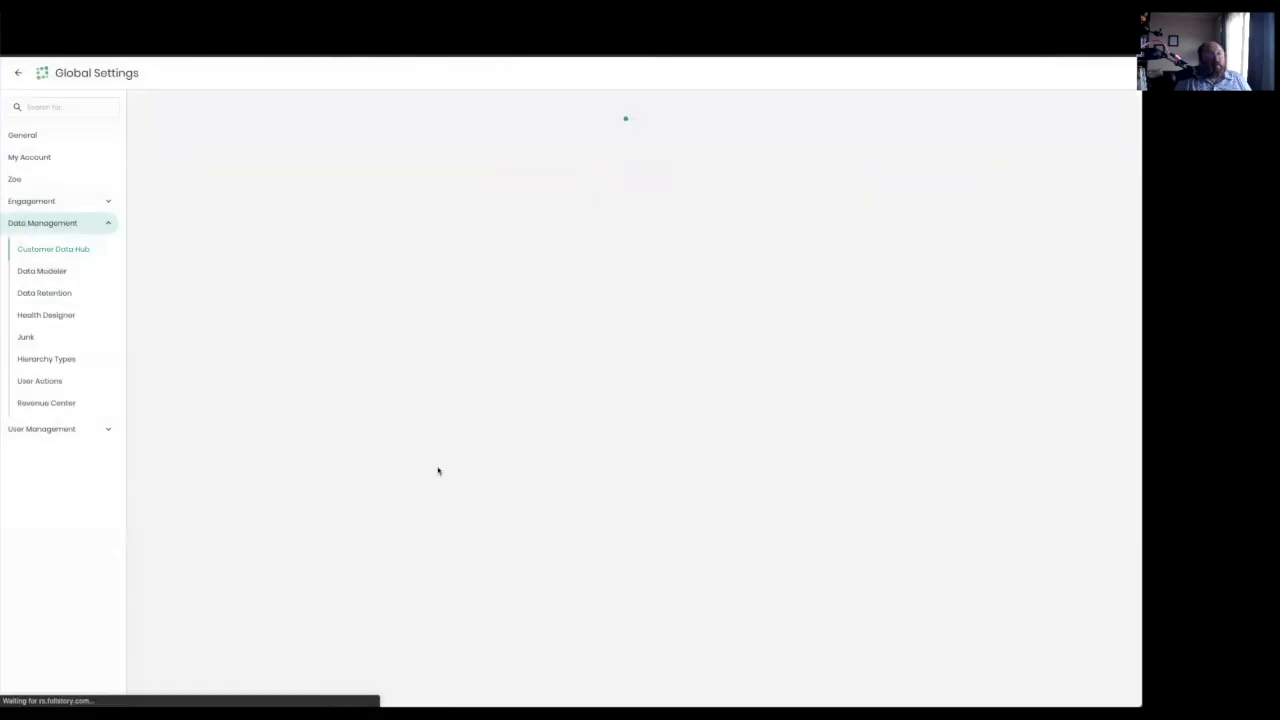
scroll(461, 471, down, 7)
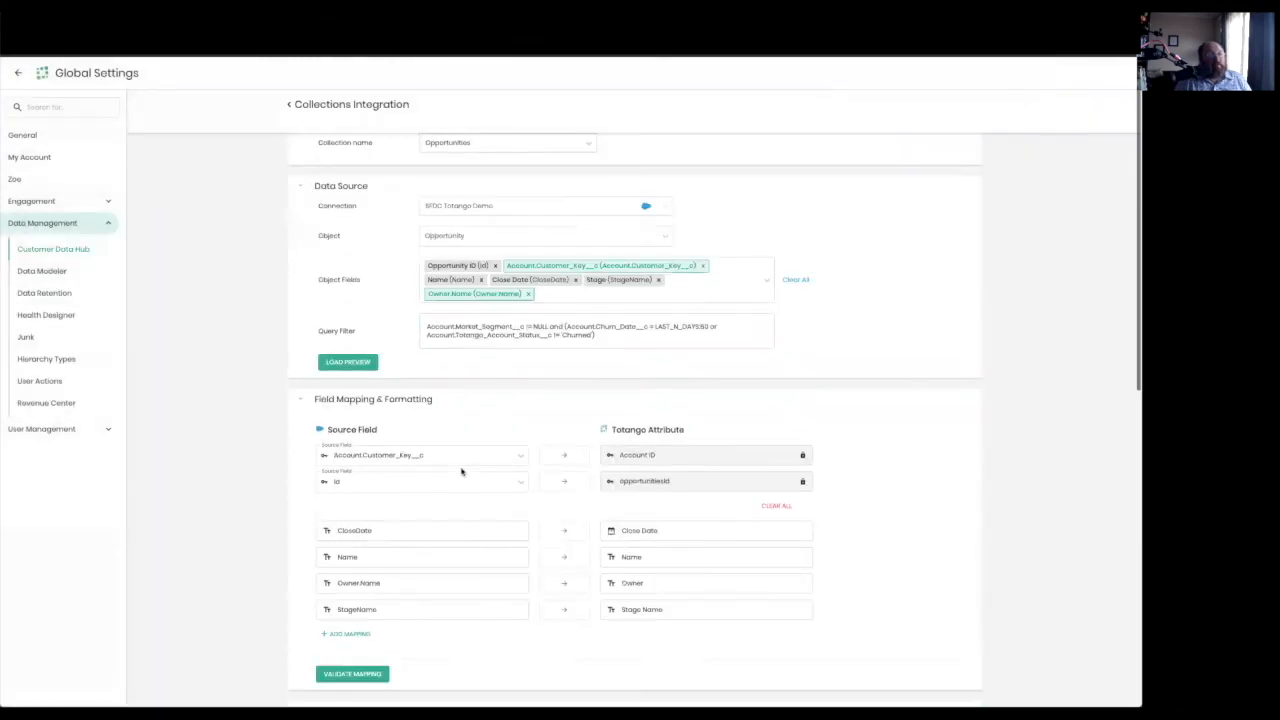
scroll(440, 329, up, 2)
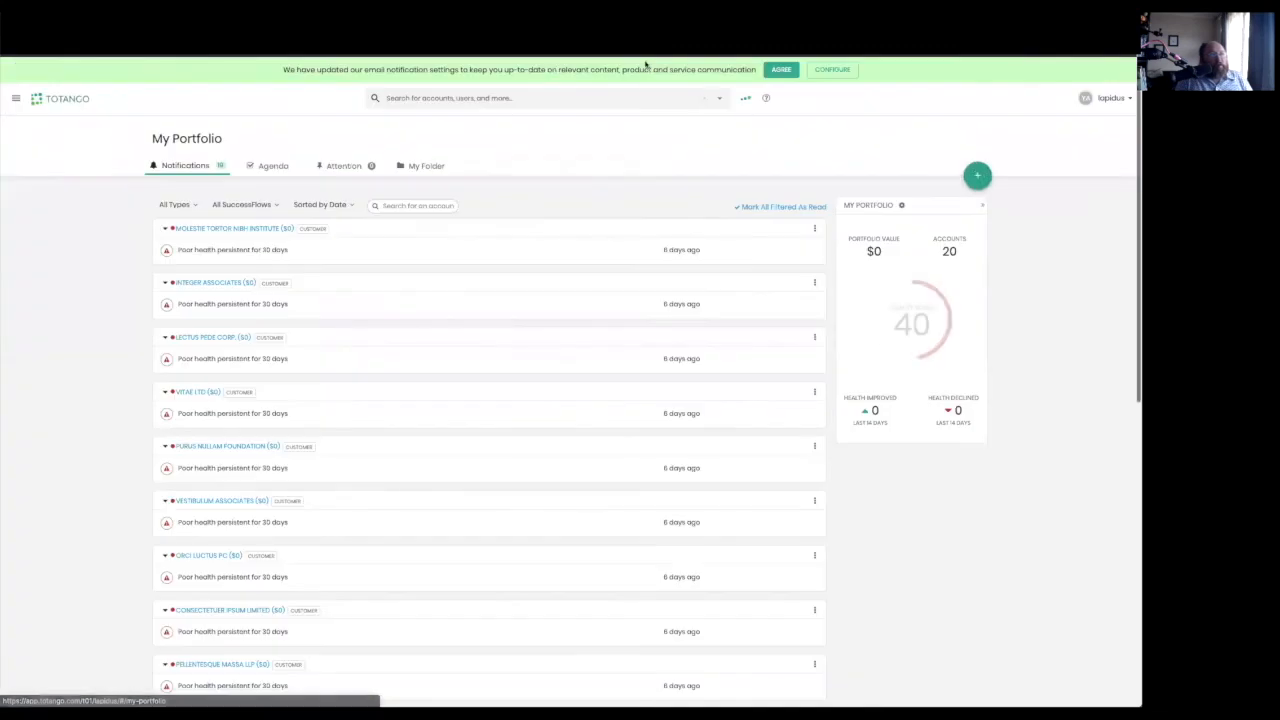
Start a segment on Opportunities, open the first record's account and examine the widgets in its overview
click(719, 99)
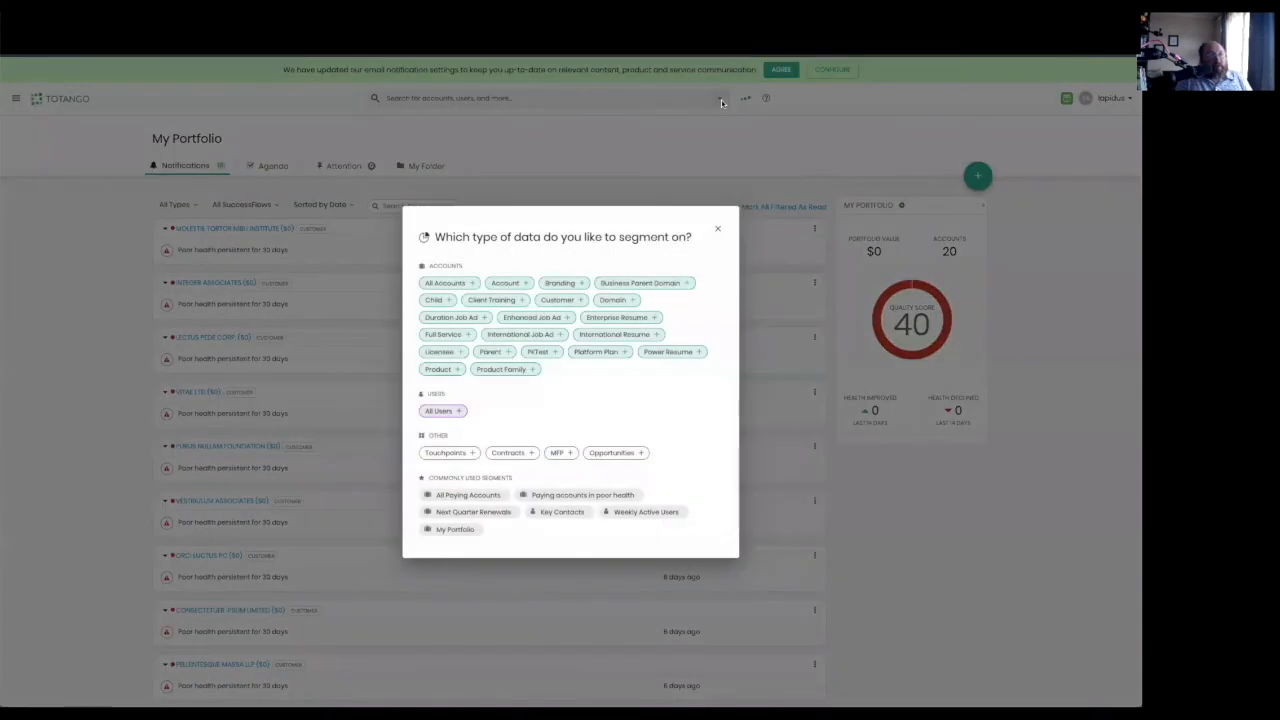
click(638, 452)
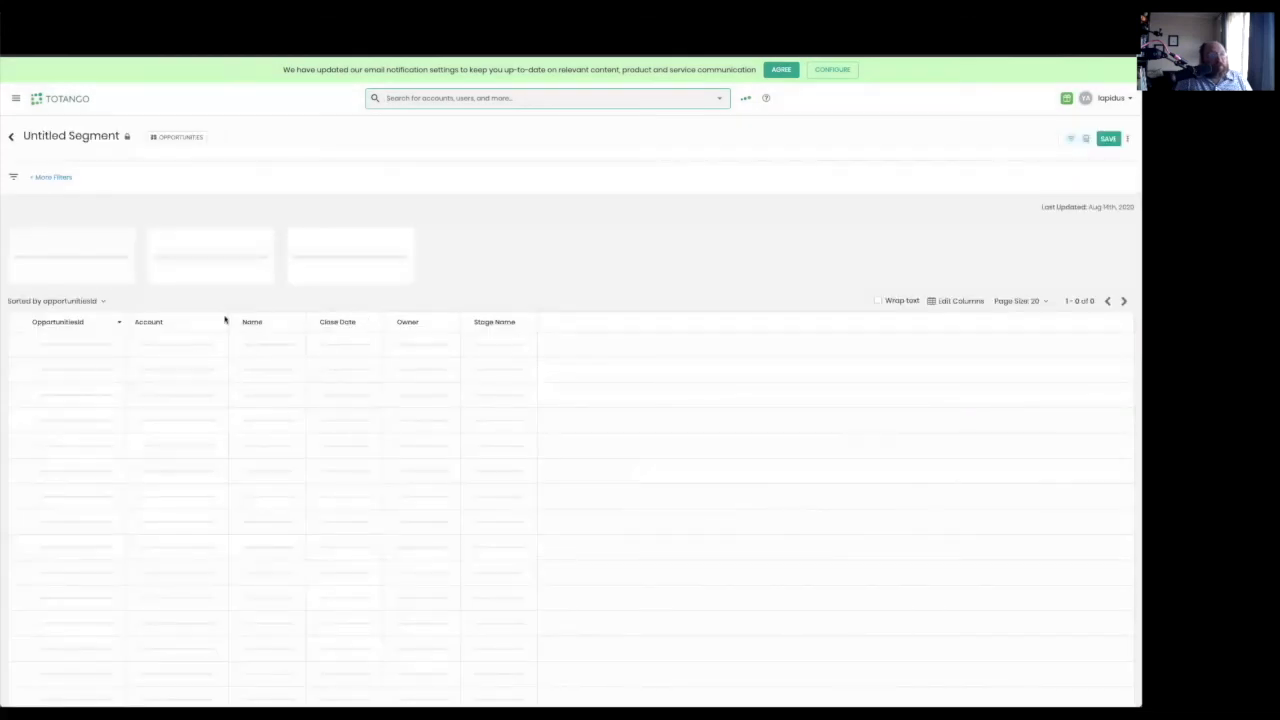
click(157, 345)
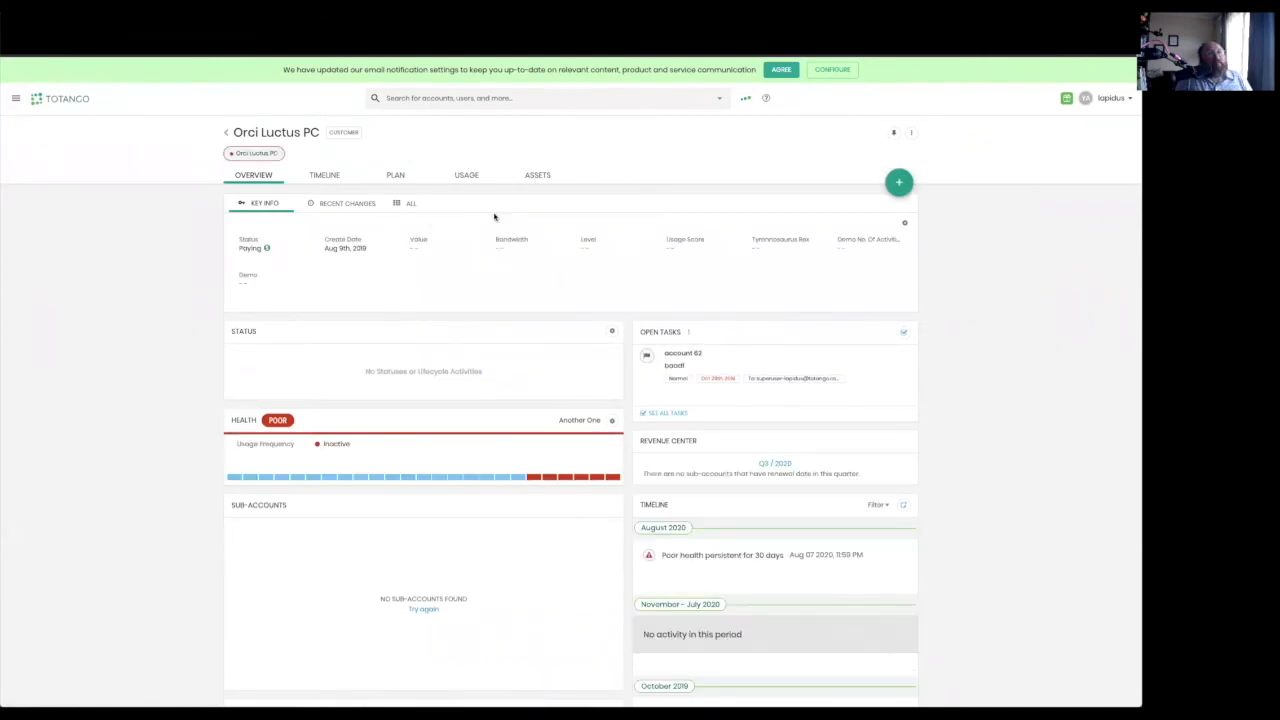
scroll(673, 330, down, 15)
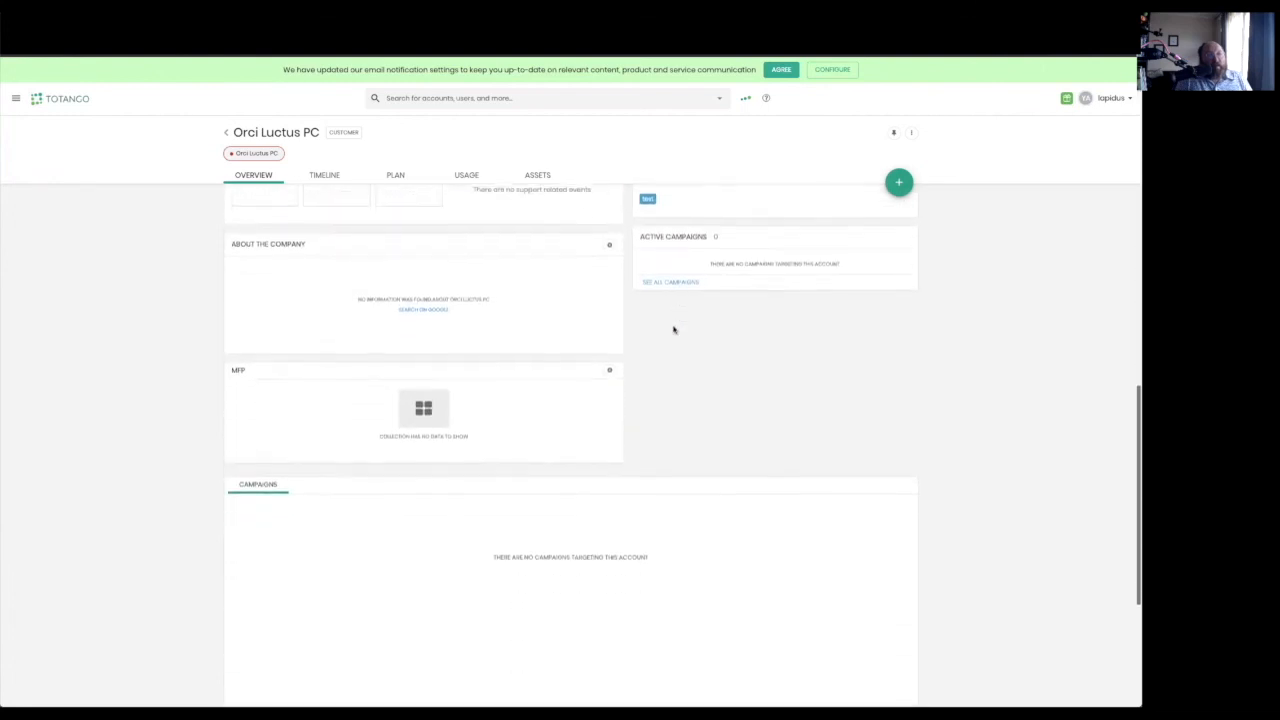
scroll(673, 330, up, 15)
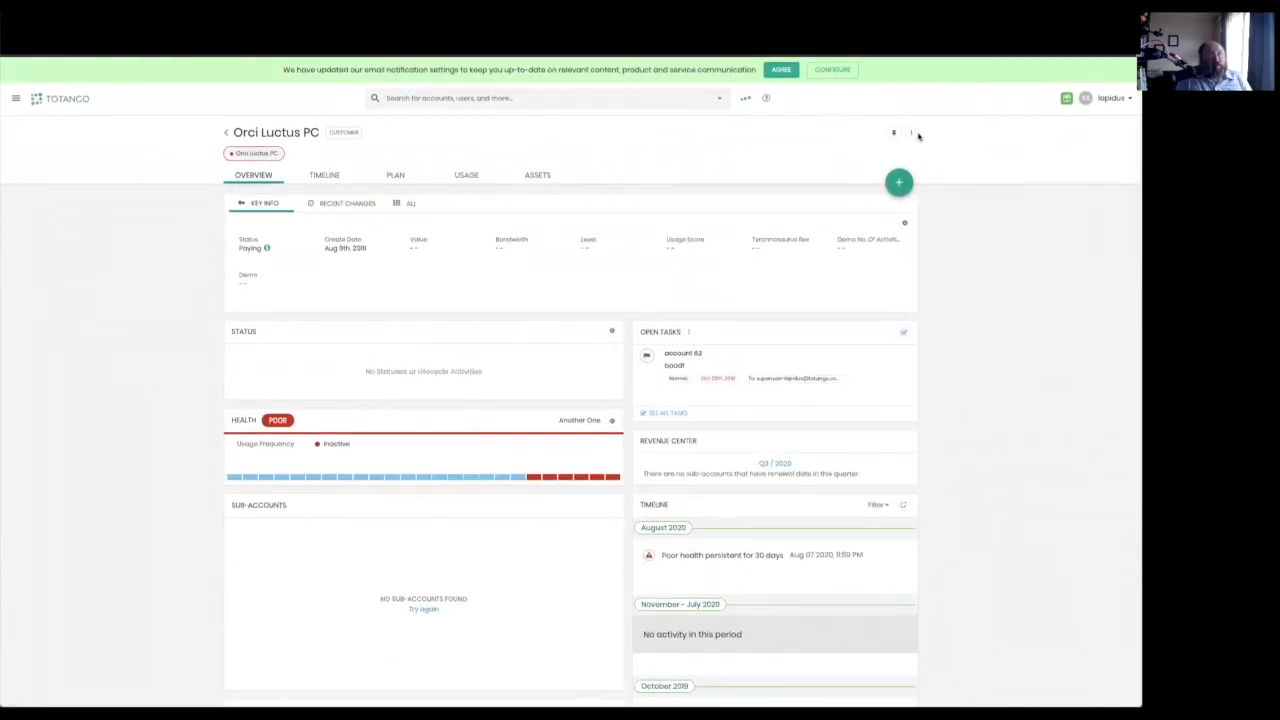
Enable the Opportunities widget in the account profile's web layout, move it first among the medium widgets and save
click(912, 134)
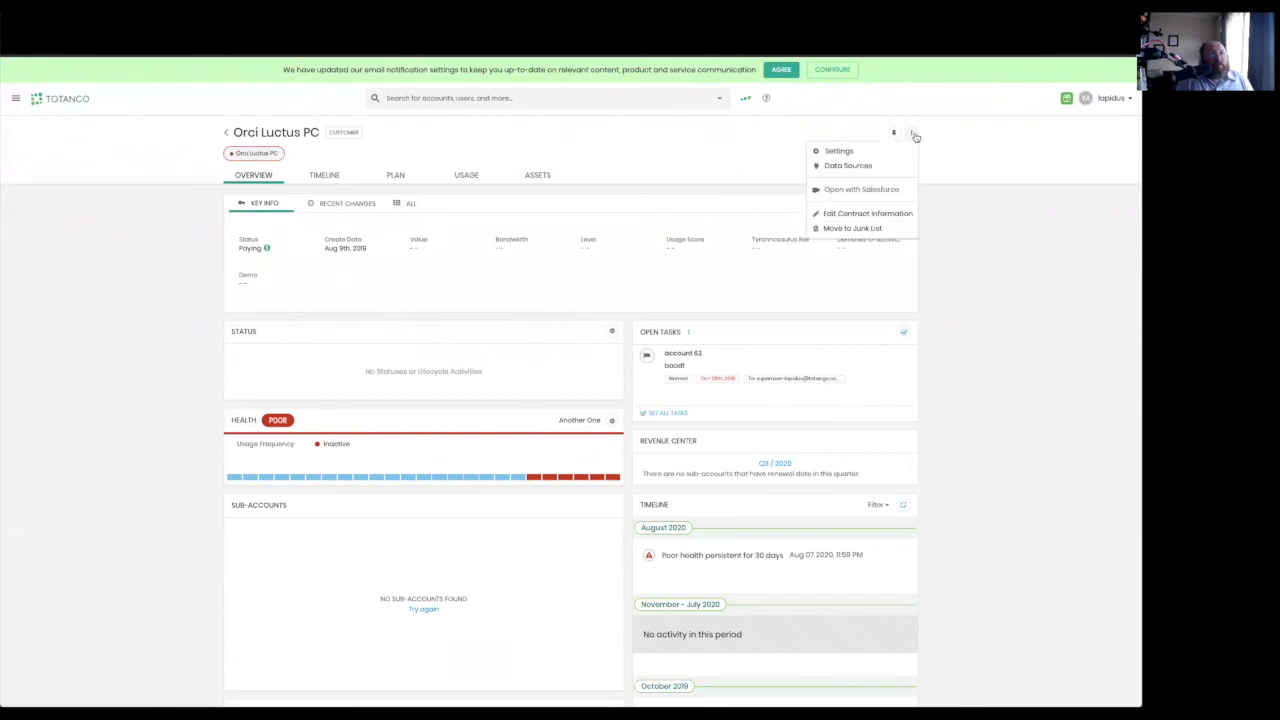
click(864, 151)
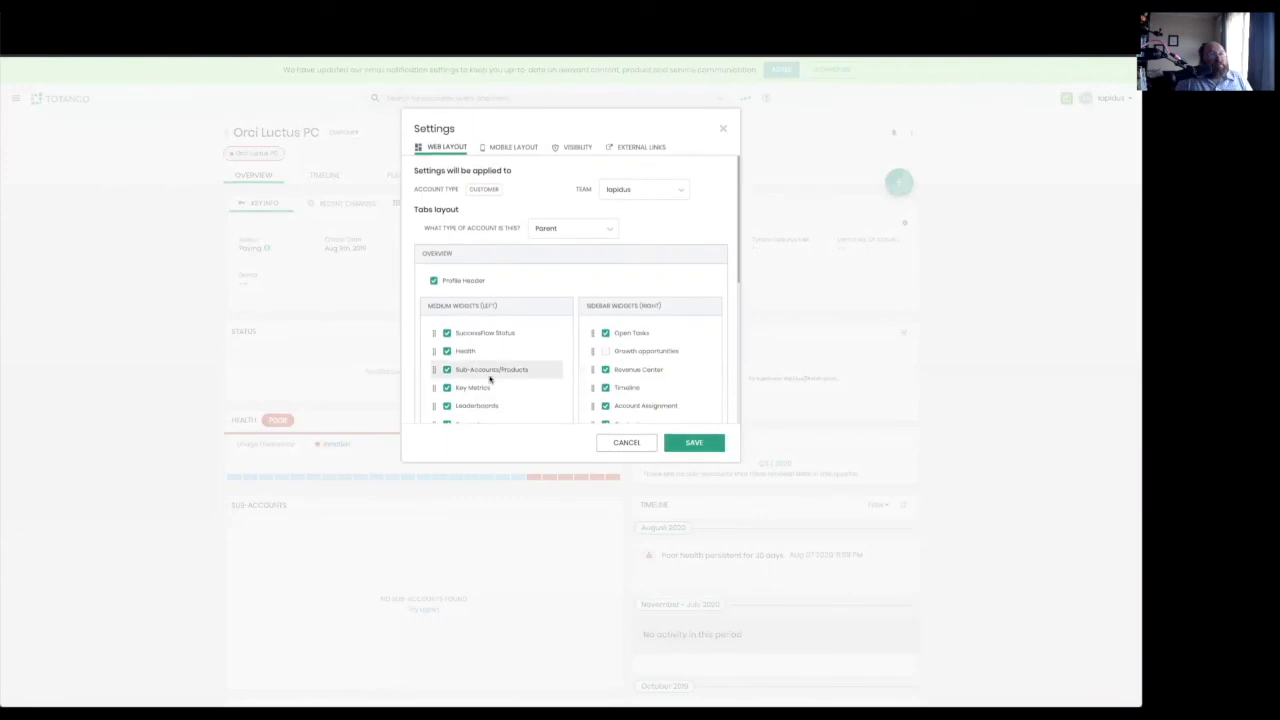
scroll(490, 378, down, 5)
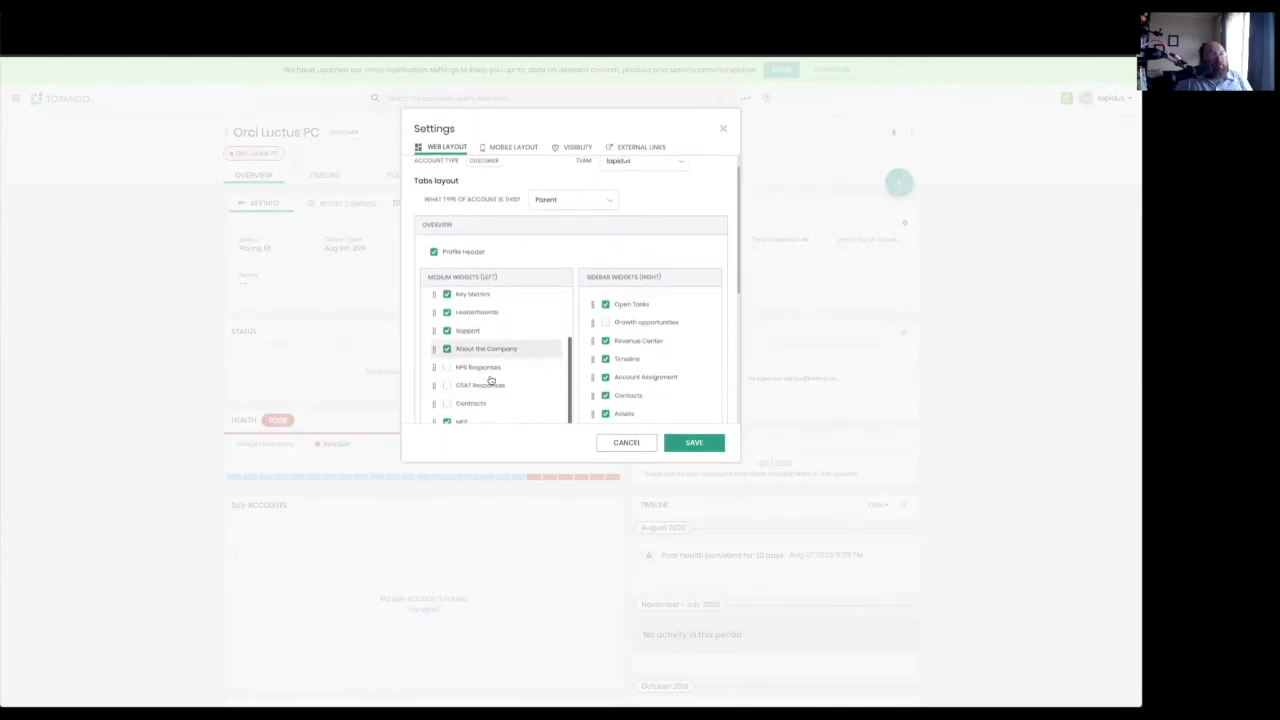
scroll(490, 378, down, 2)
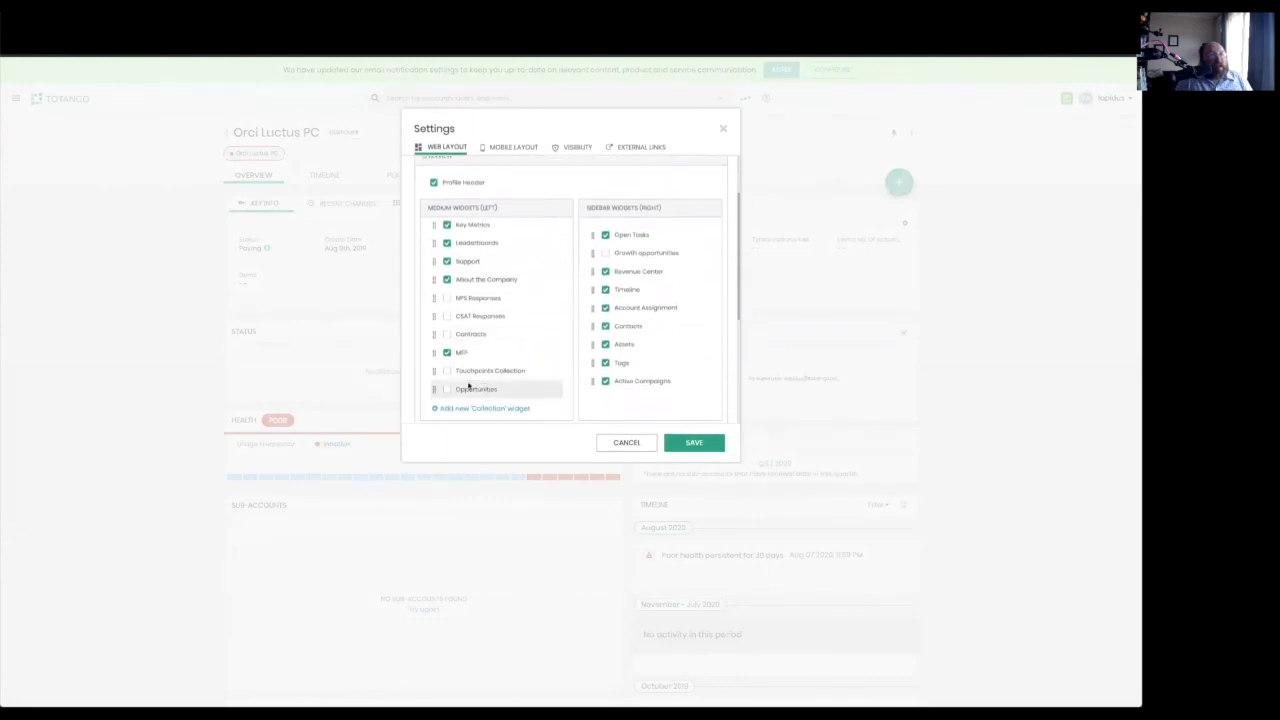
click(447, 390)
mouse_move(433, 392)
mouse_down()
mouse_move(443, 232)
mouse_move(445, 357)
mouse_move(434, 285)
mouse_up()
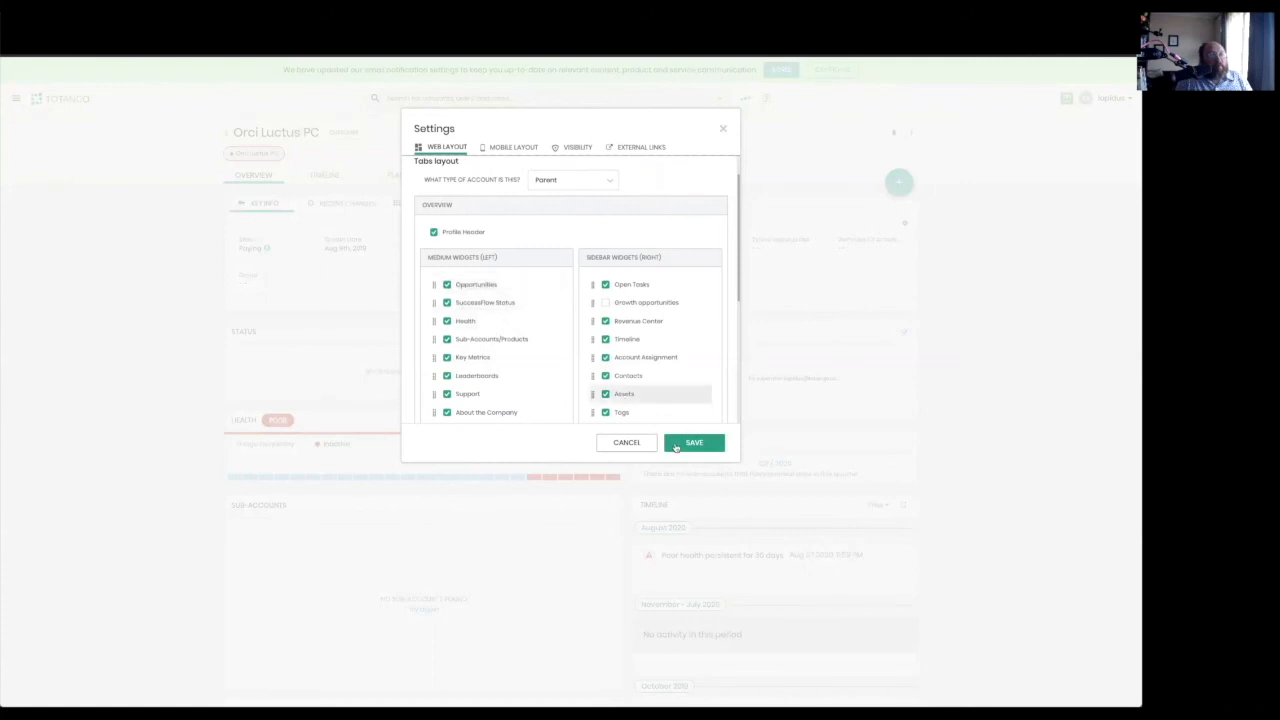
click(685, 446)
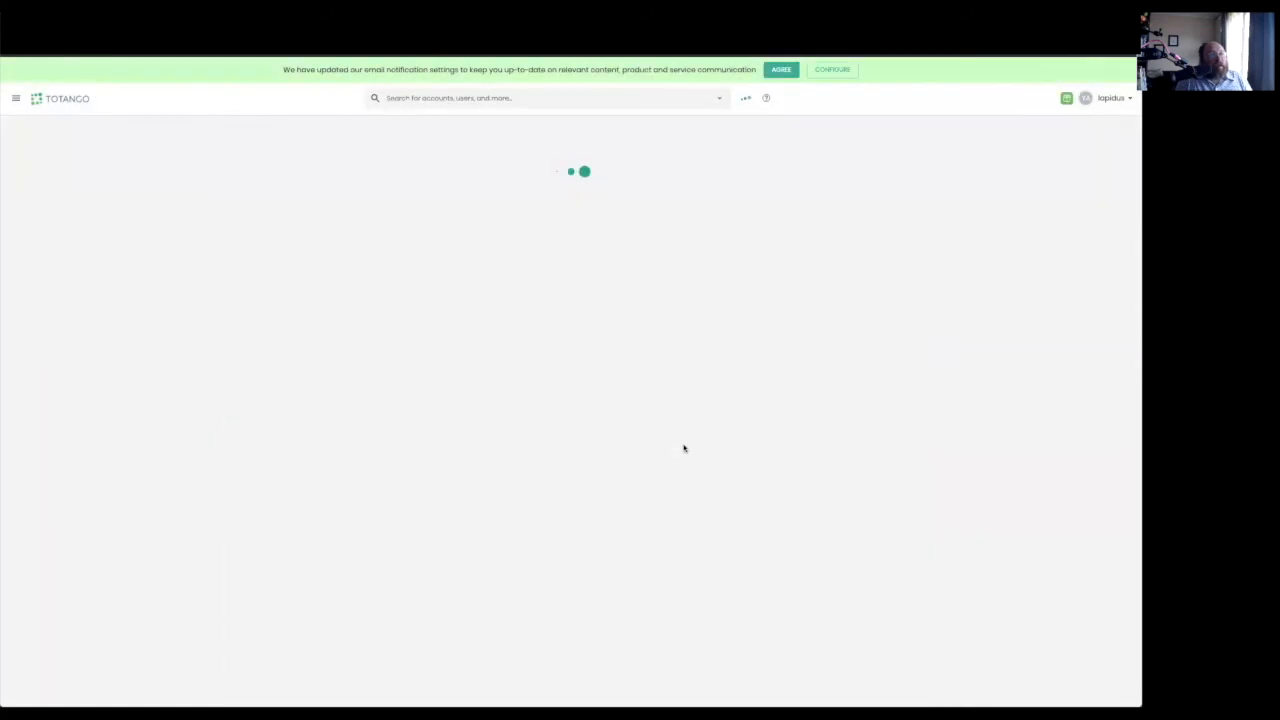